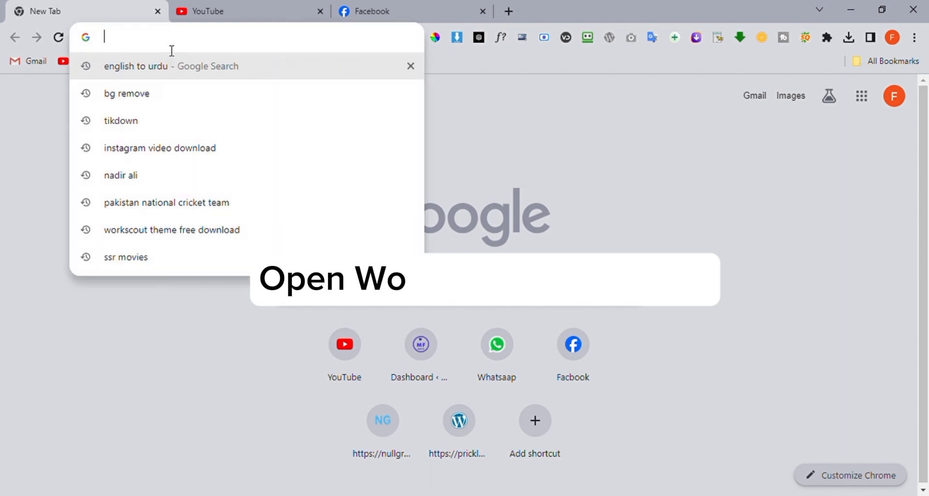
# Open the WordPress dashboard of the Block themes site and bring up the Add Plugins page in a new tab
pyautogui.write('ta')
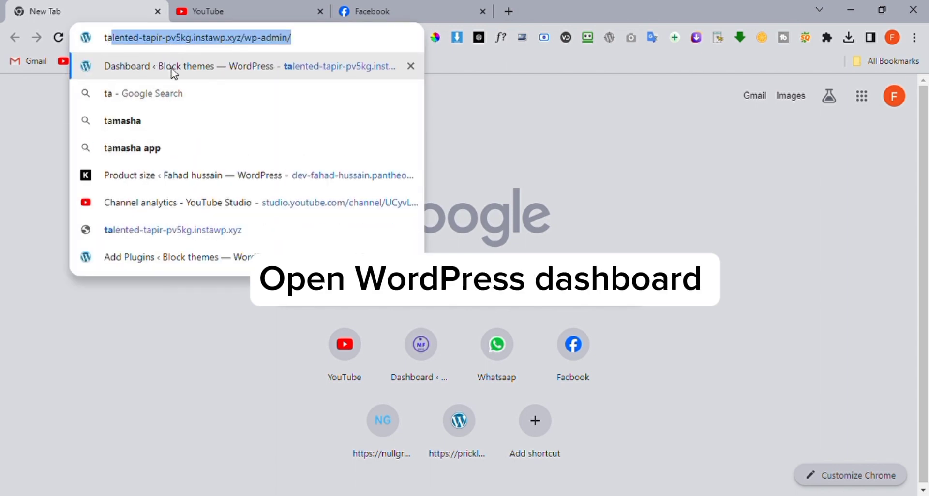
pyautogui.click(175, 73)
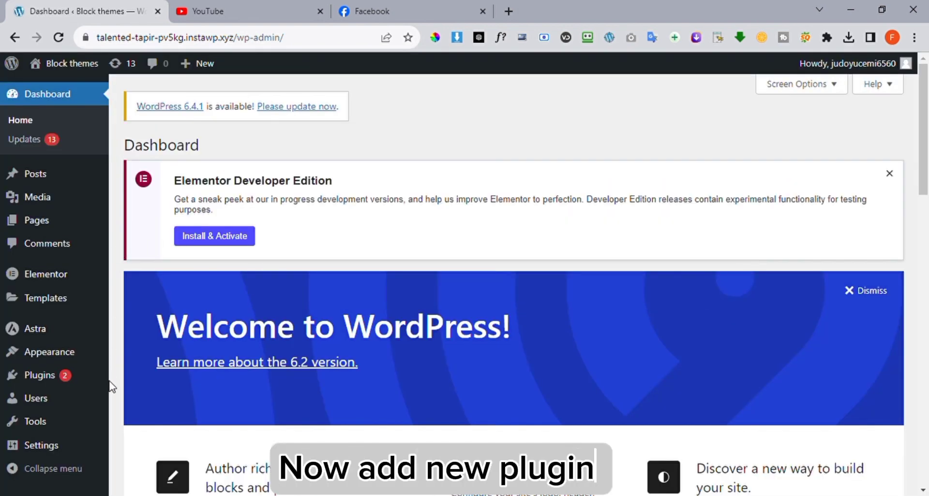
pyautogui.moveTo(47, 381)
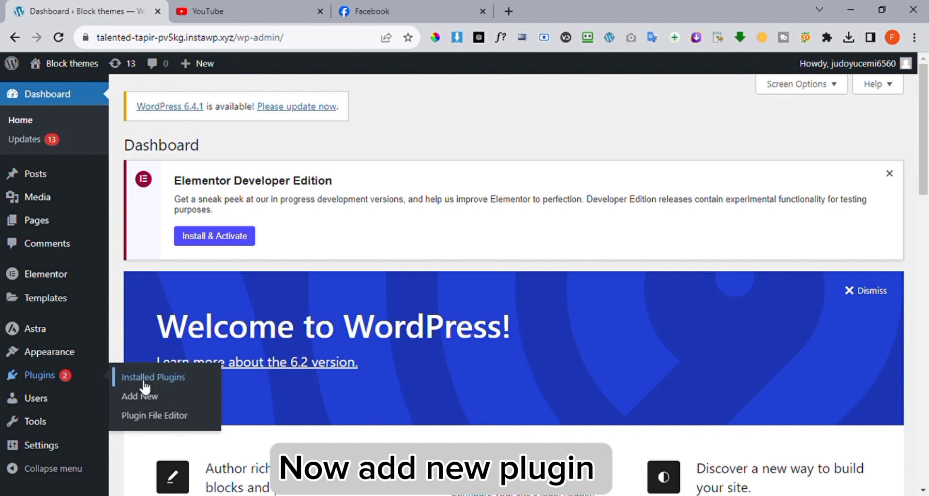
pyautogui.middleClick(127, 397)
pyautogui.click(278, 1)
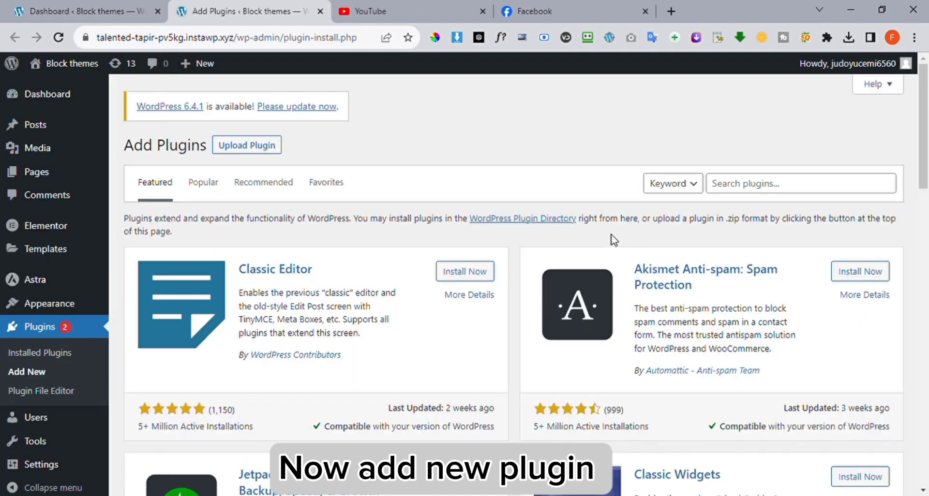
# Search the plugin directory for "header and footer" and locate the Elementor Header & Footer Builder plugin
pyautogui.click(726, 192)
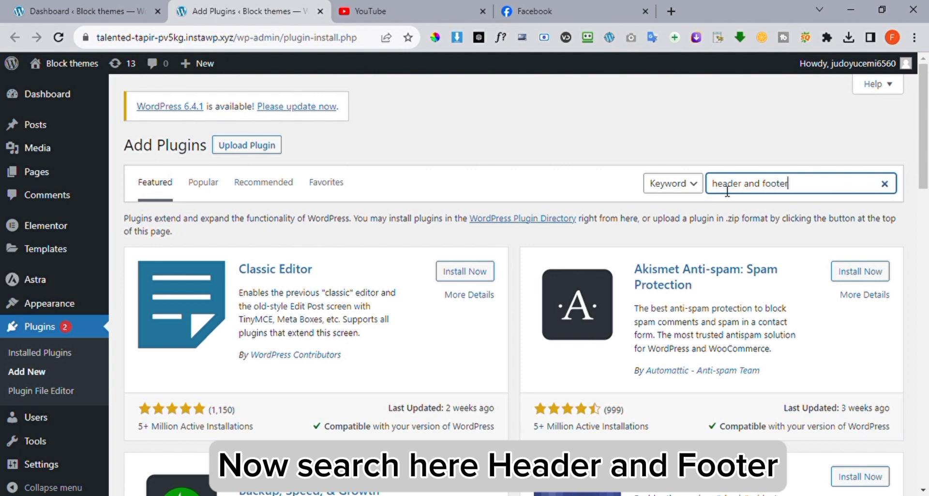
pyautogui.write('header and footer')
pyautogui.press('Return')
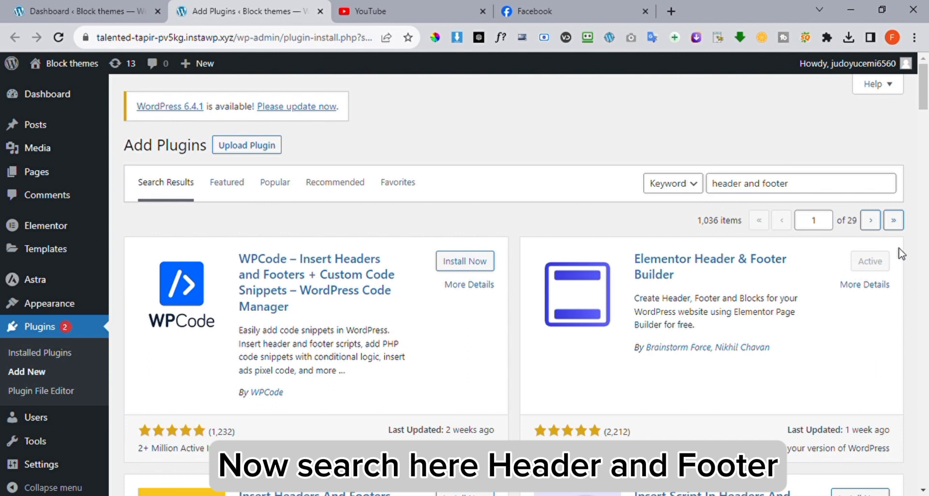
pyautogui.moveTo(697, 280); pyautogui.dragTo(624, 268)
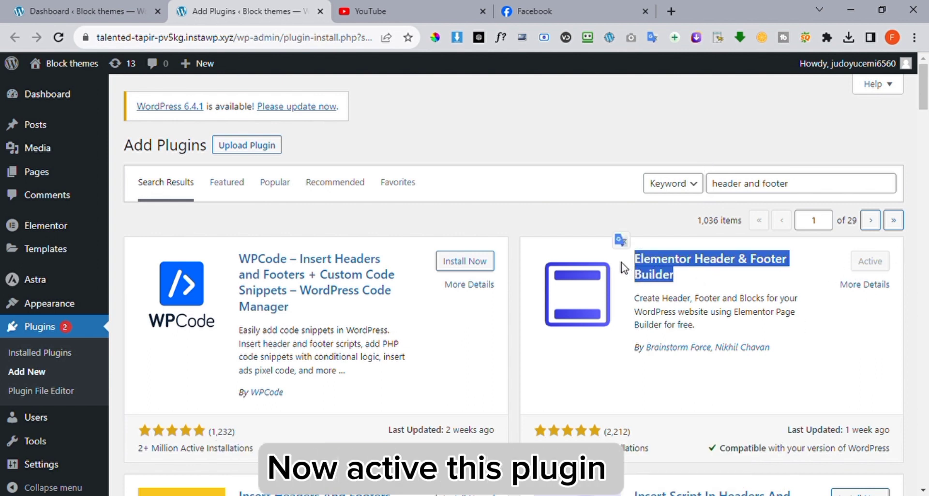
pyautogui.click(624, 268)
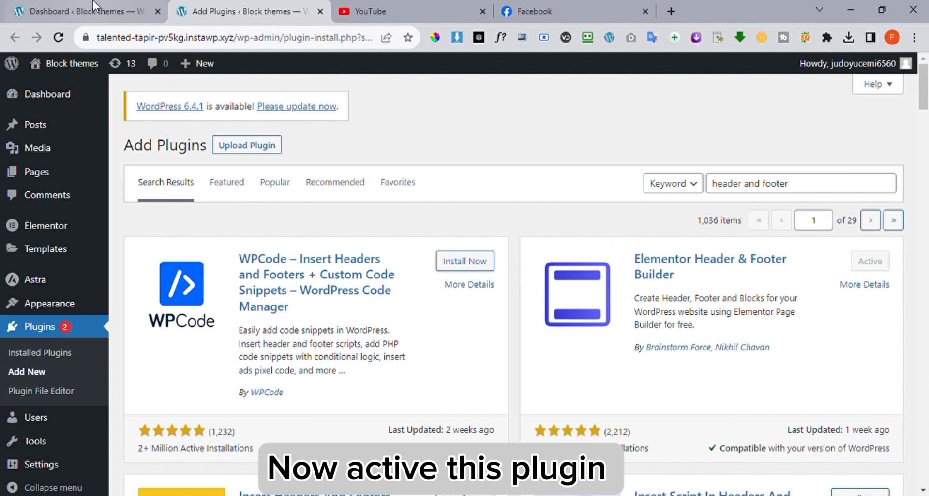
# Open the Menus page from the dashboard in a new tab and close the Add Plugins tab
pyautogui.click(80, 10)
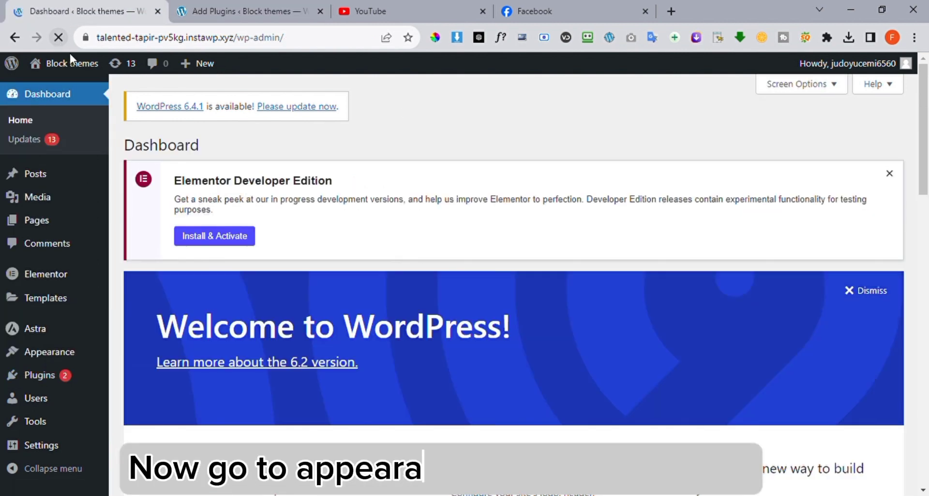
pyautogui.scroll(-1, 153, 234)
pyautogui.moveTo(76, 359)
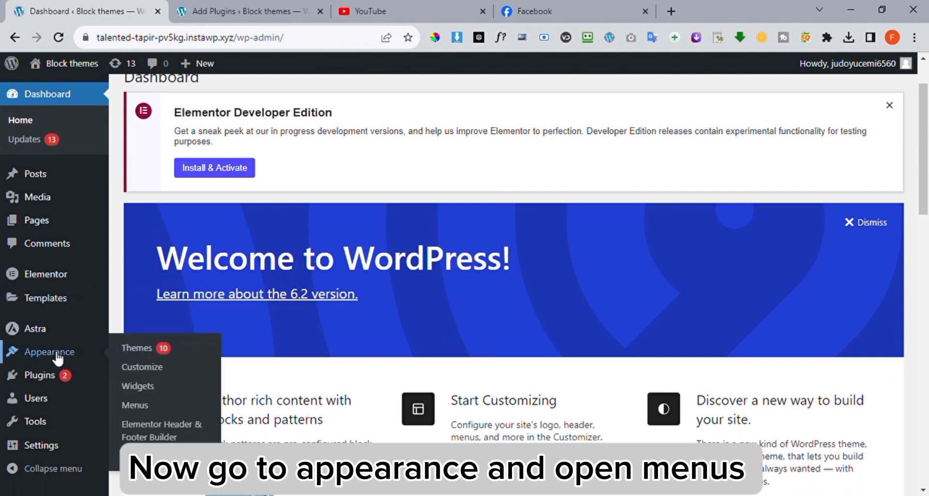
pyautogui.middleClick(126, 409)
pyautogui.click(281, 12)
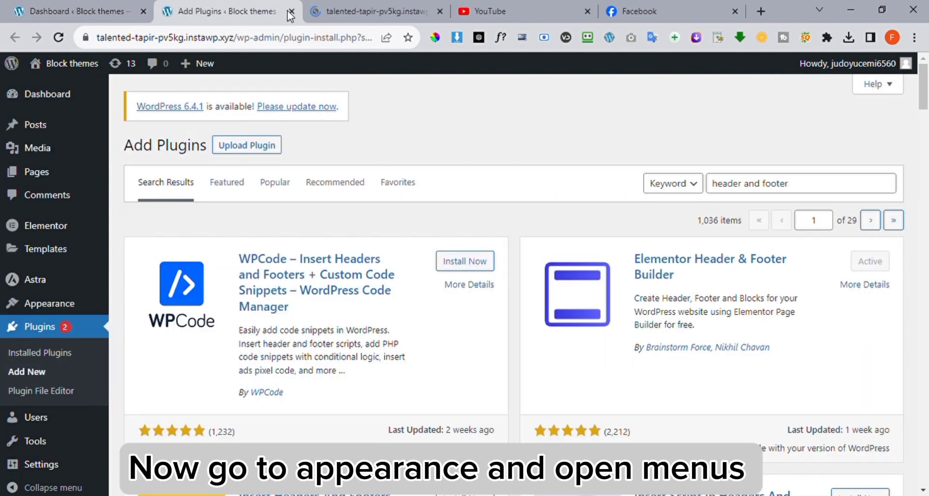
pyautogui.click(290, 11)
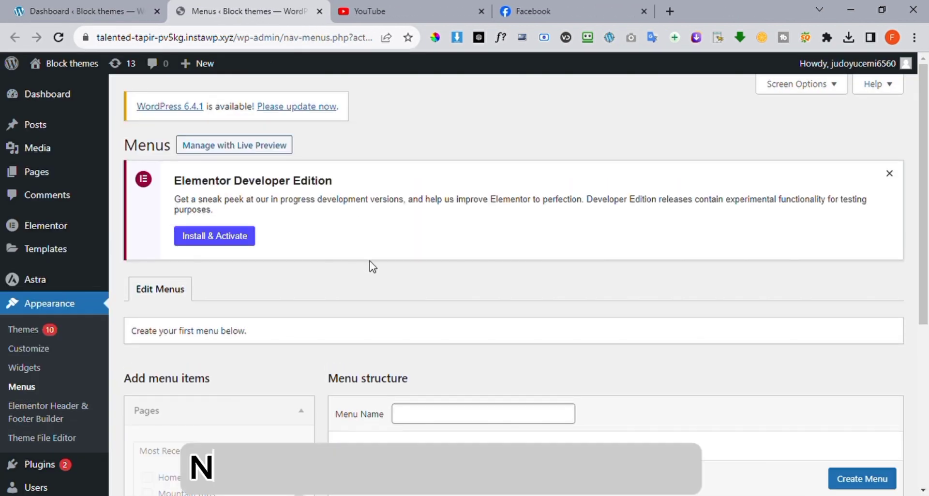
# Create a new navigation menu named "main menu"
pyautogui.scroll(-5, 371, 267)
pyautogui.click(450, 144)
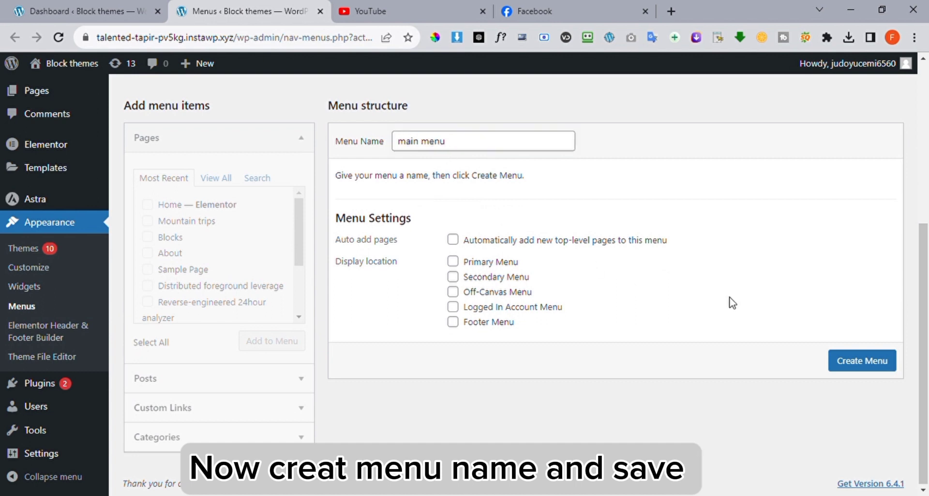
pyautogui.click(837, 361)
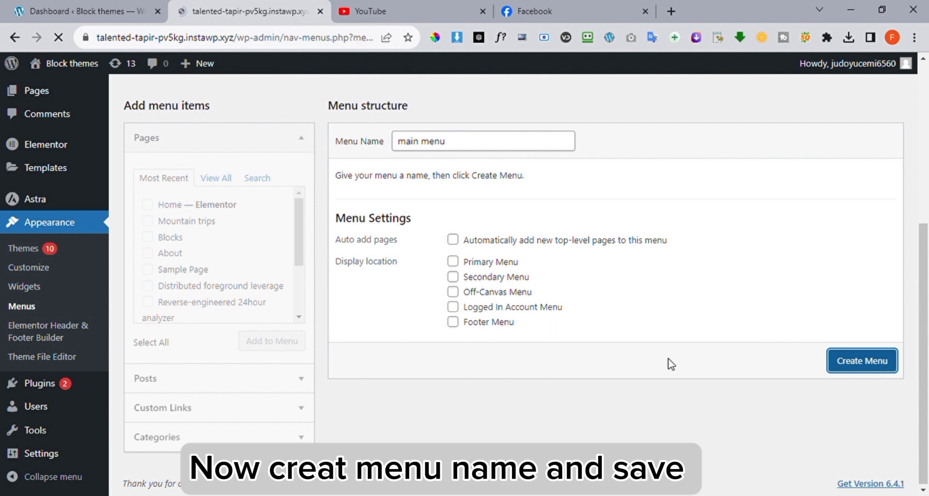
pyautogui.scroll(-4, 224, 421)
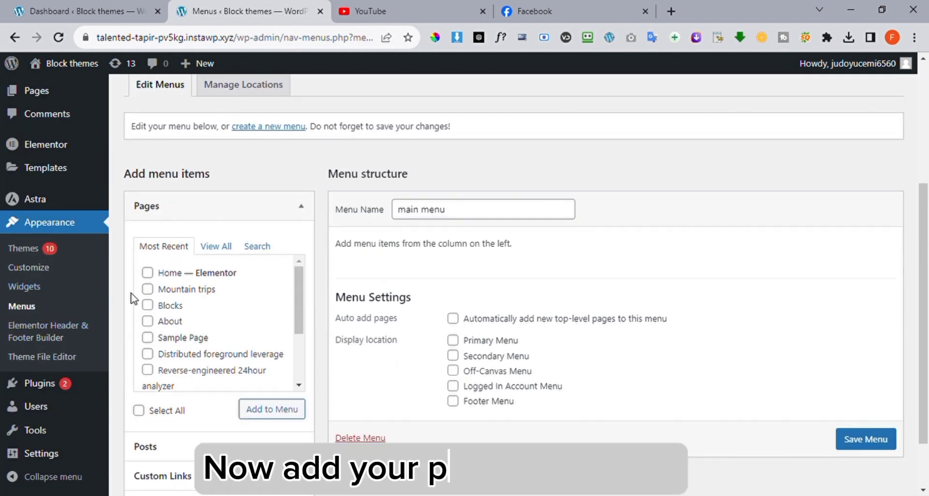
# Add the Home, Blocks, About and Sample Page pages to the main menu and save it
pyautogui.click(148, 274)
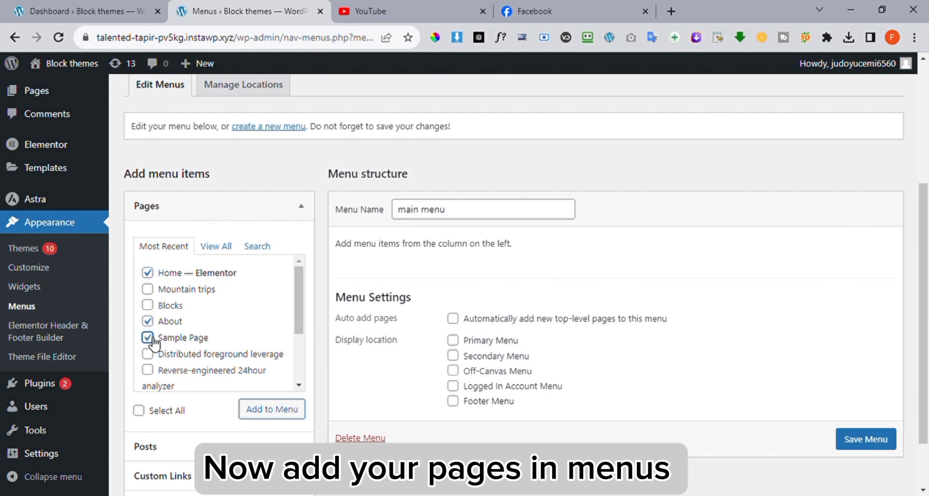
pyautogui.scroll(-2, 203, 342)
pyautogui.scroll(-2, 199, 363)
pyautogui.scroll(2, 191, 314)
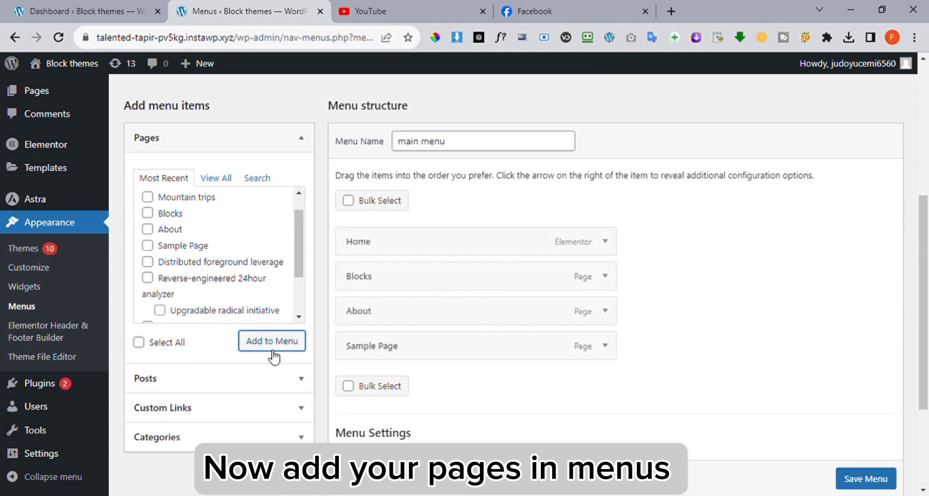
pyautogui.moveTo(454, 315)
pyautogui.mouseDown()
pyautogui.moveTo(430, 273)
pyautogui.moveTo(454, 286)
pyautogui.moveTo(445, 293)
pyautogui.moveTo(452, 317)
pyautogui.mouseUp()
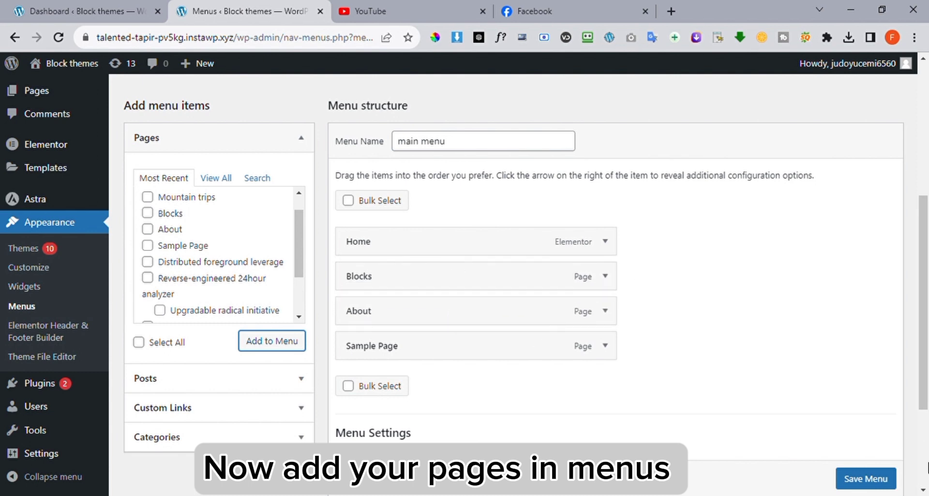
pyautogui.scroll(-1, 875, 489)
pyautogui.click(874, 487)
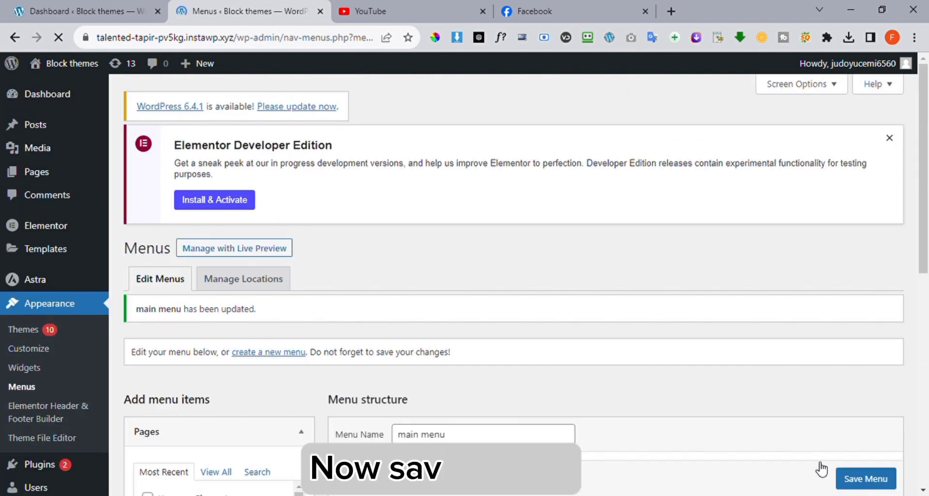
# Go to the Elementor Header & Footer Builder templates and open the existing Header template for editing
pyautogui.click(50, 1)
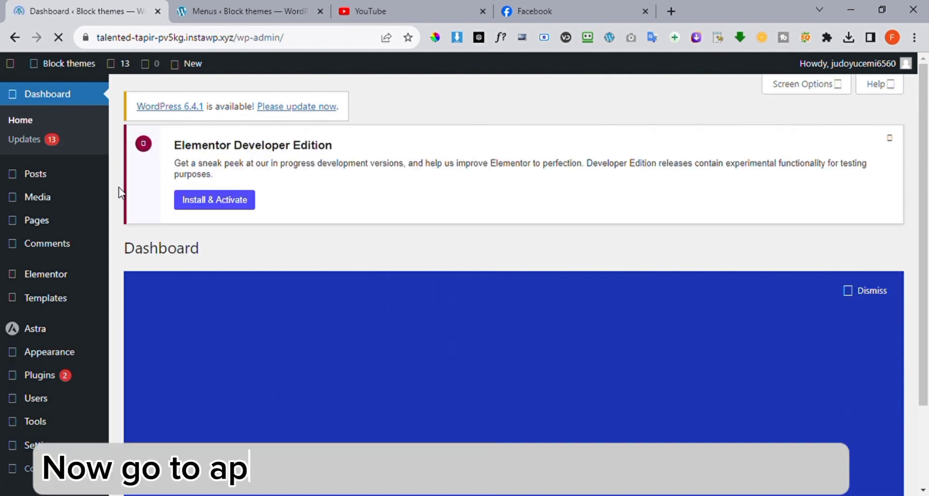
pyautogui.moveTo(47, 353)
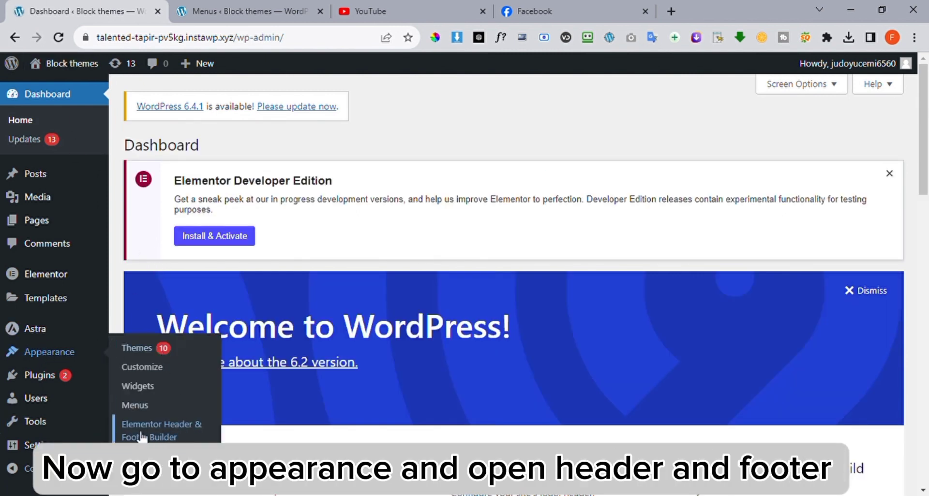
pyautogui.click(291, 4)
pyautogui.click(320, 11)
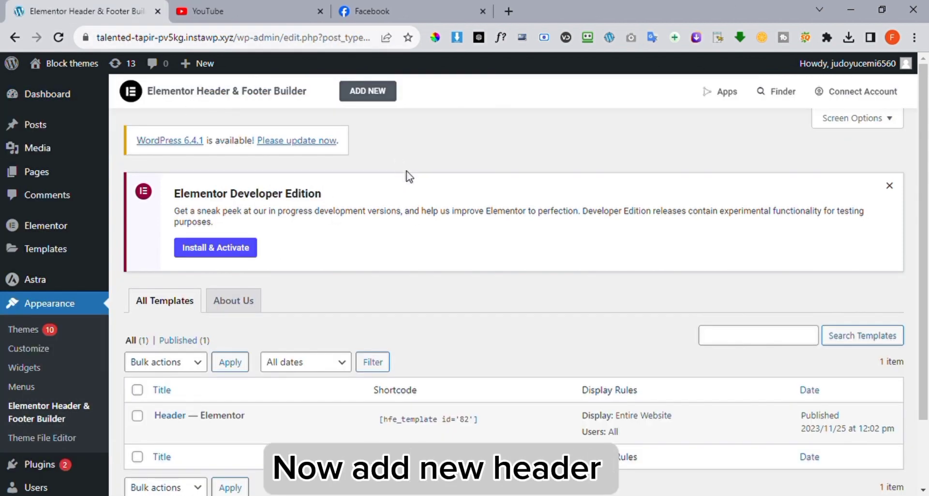
pyautogui.scroll(-1, 407, 176)
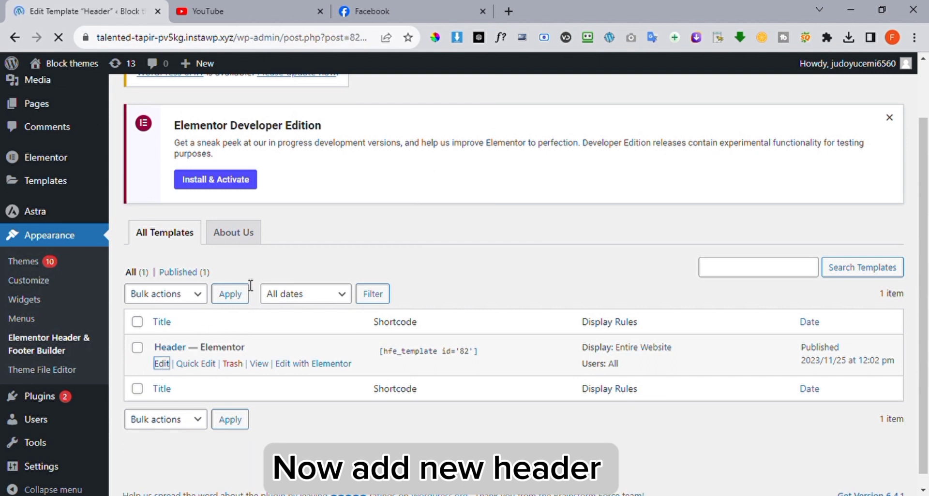
# Use template type Header, display on Entire Website and user role All for the Header template, and update it
pyautogui.scroll(-3, 271, 359)
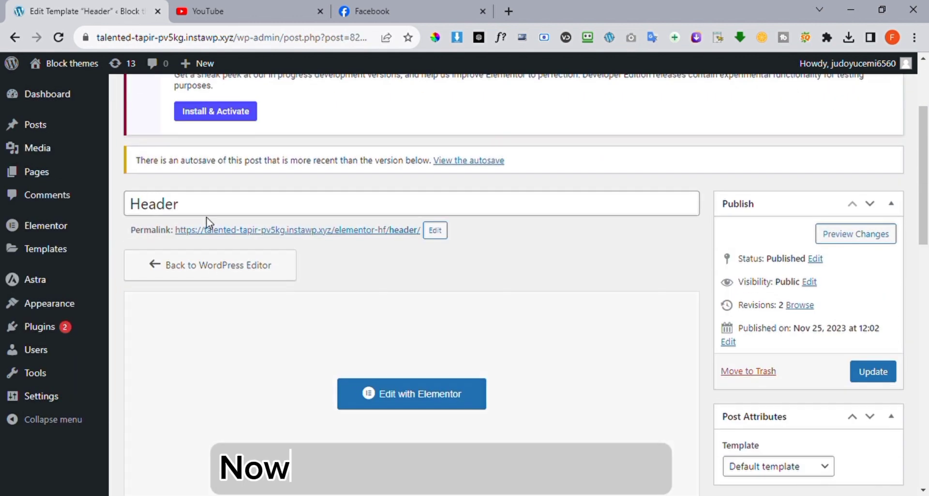
pyautogui.scroll(-9, 492, 266)
pyautogui.click(508, 191)
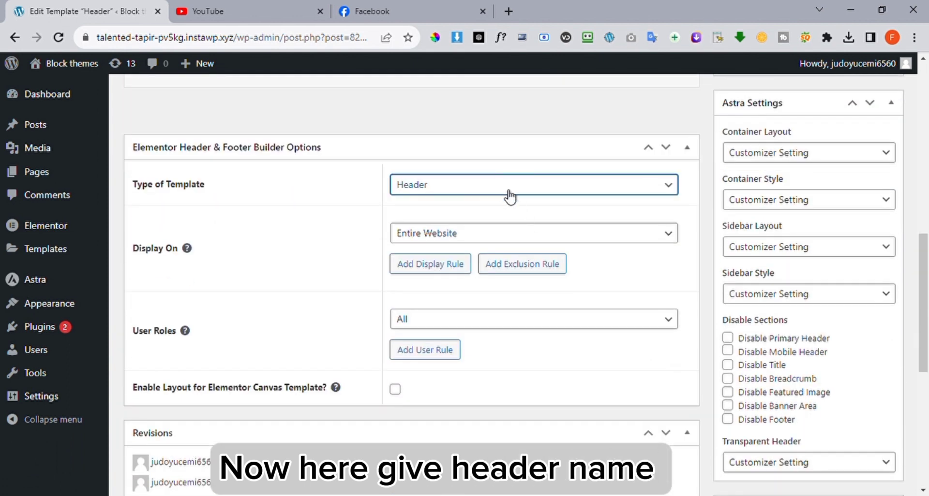
pyautogui.click(491, 240)
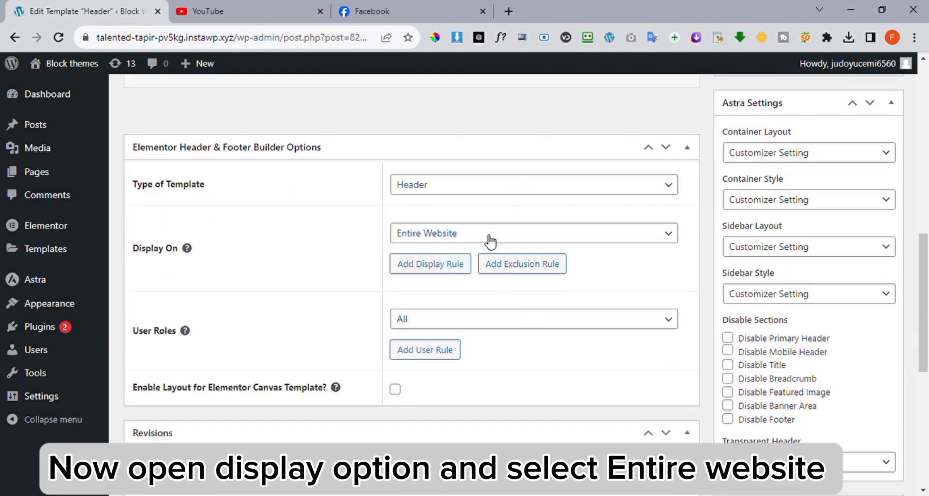
pyautogui.click(484, 321)
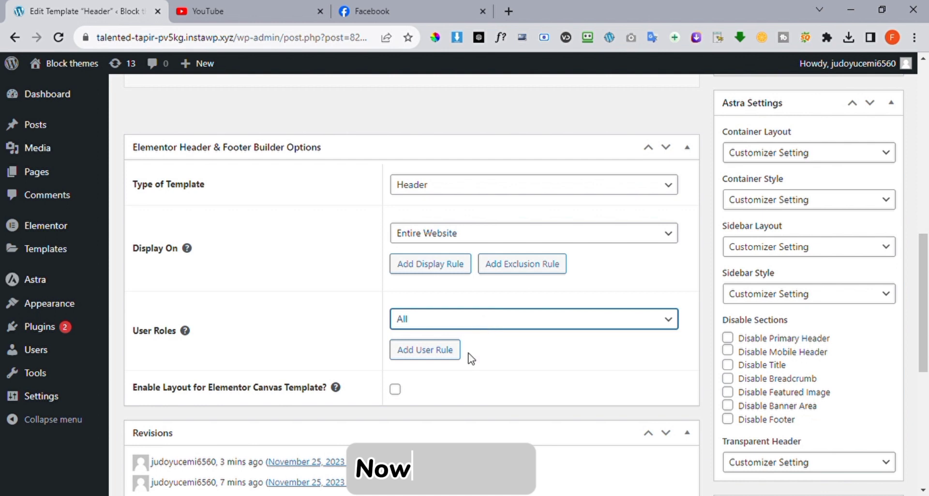
pyautogui.scroll(4, 433, 303)
pyautogui.click(873, 166)
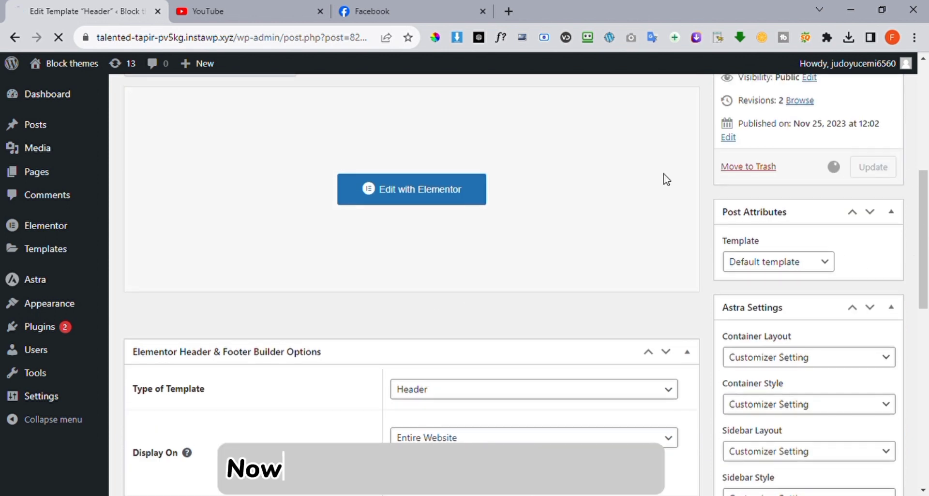
pyautogui.scroll(2, 580, 208)
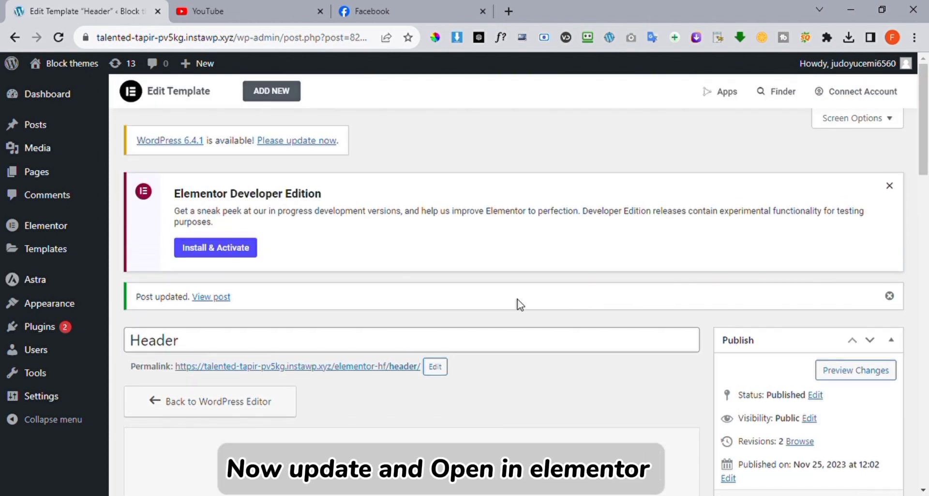
# Open the Header template in the Elementor editor and add a single-column section
pyautogui.scroll(-4, 513, 314)
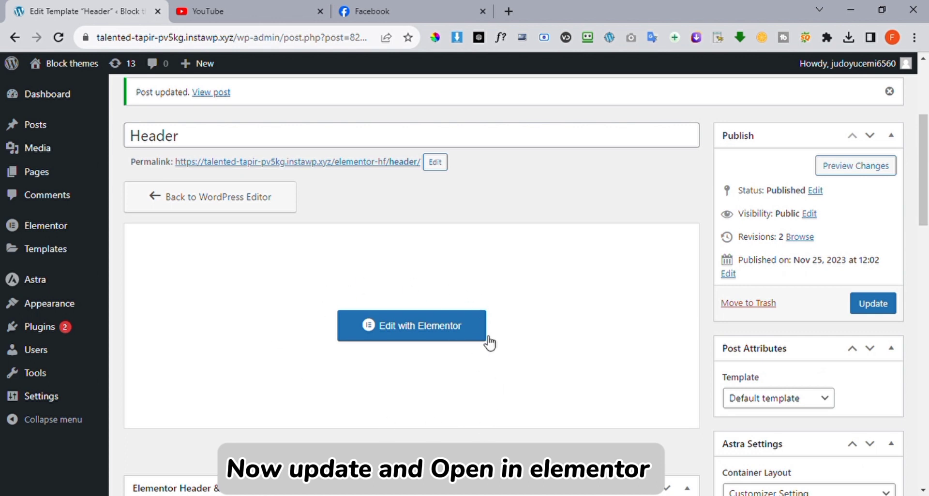
pyautogui.click(454, 336)
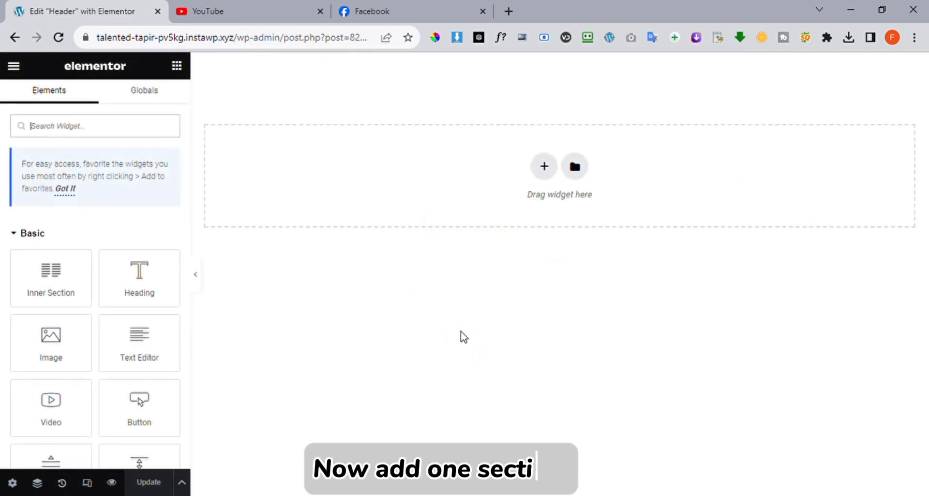
pyautogui.click(543, 170)
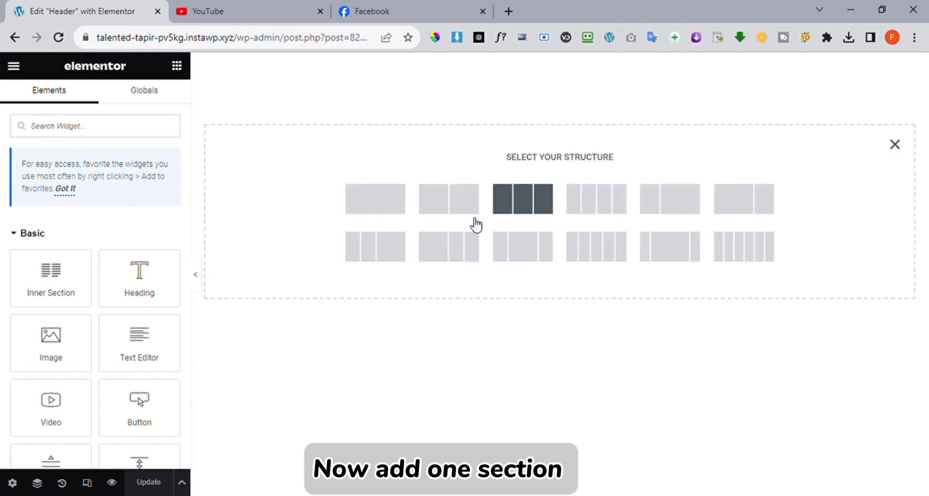
pyautogui.click(404, 211)
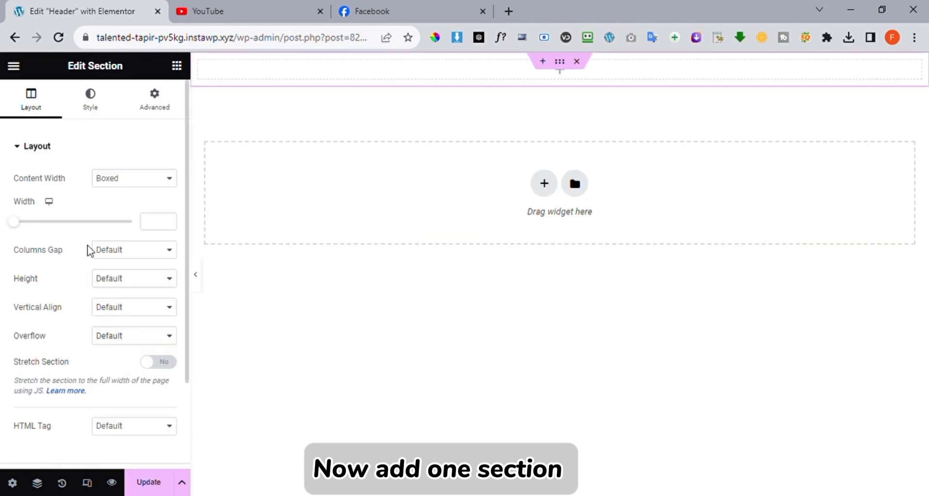
# Place an Inner Section widget inside the new single-column section
pyautogui.click(177, 66)
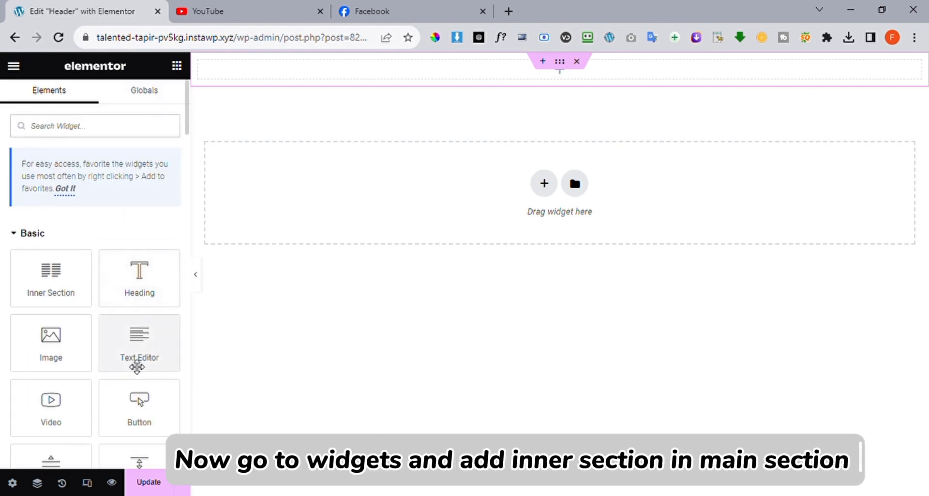
pyautogui.moveTo(50, 278); pyautogui.dragTo(312, 81)
# Duplicate the inner section's first column to get three columns, and place an Image widget in the first one
pyautogui.rightClick(310, 81)
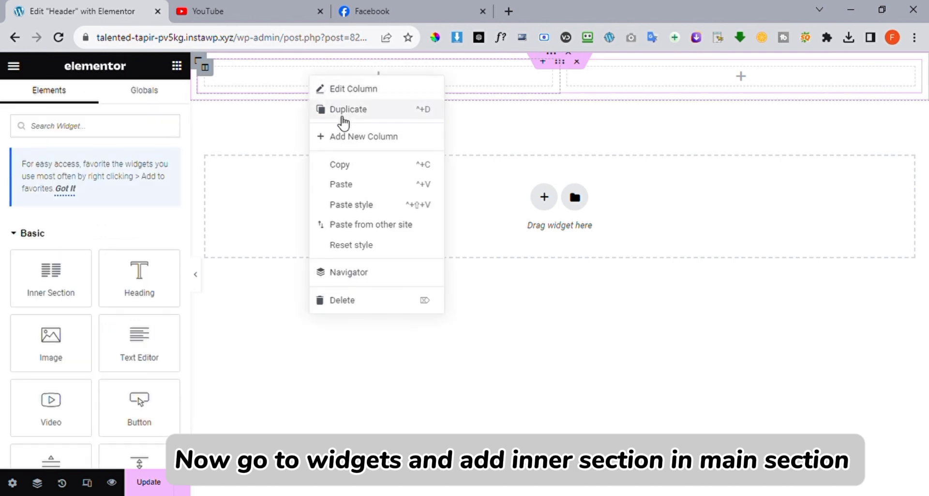
pyautogui.click(341, 121)
pyautogui.click(177, 66)
pyautogui.moveTo(51, 341); pyautogui.dragTo(312, 92)
# Use the MF logo from the media library as the image and narrow the logo column to about half its width
pyautogui.click(97, 222)
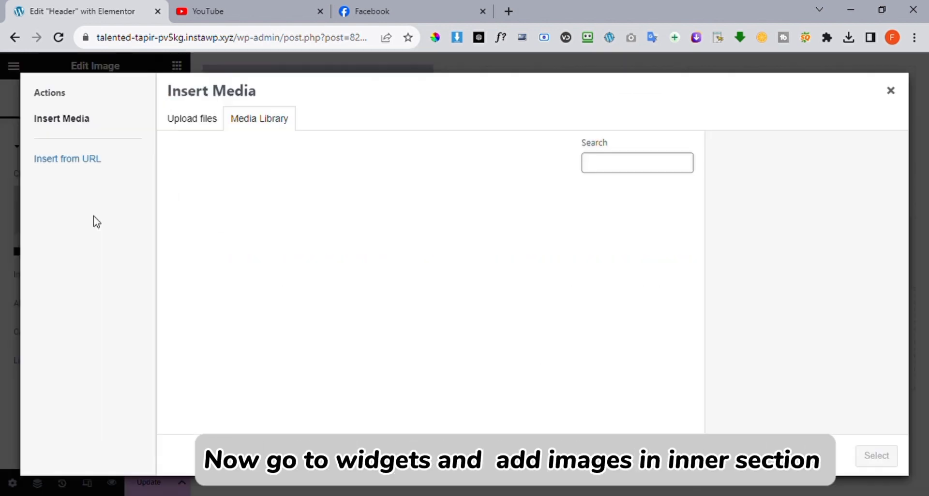
pyautogui.click(226, 213)
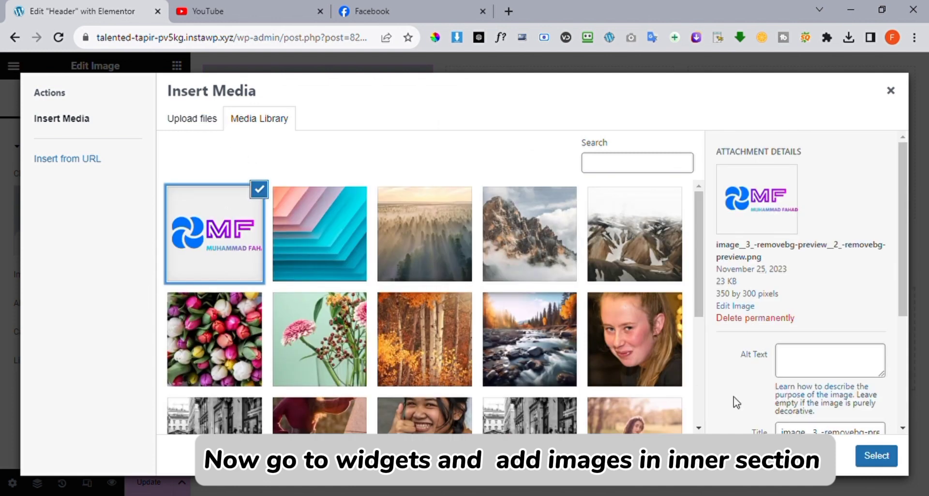
pyautogui.click(876, 456)
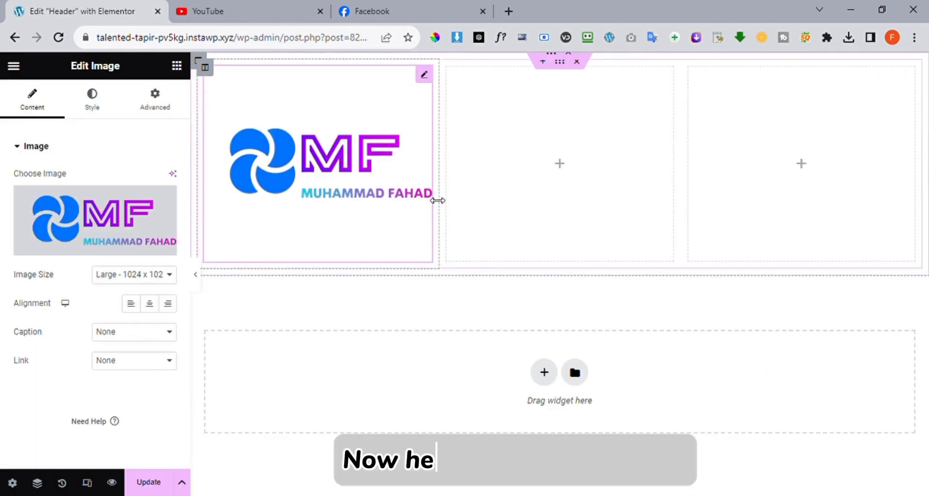
pyautogui.moveTo(429, 203); pyautogui.dragTo(301, 189)
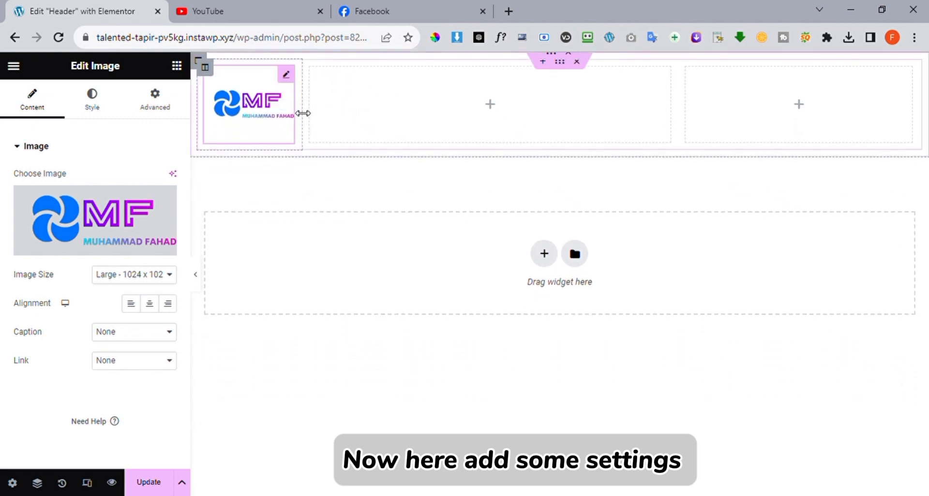
# Add a Navigation Menu widget to the middle column and set that column's vertical alignment to Middle
pyautogui.click(369, 118)
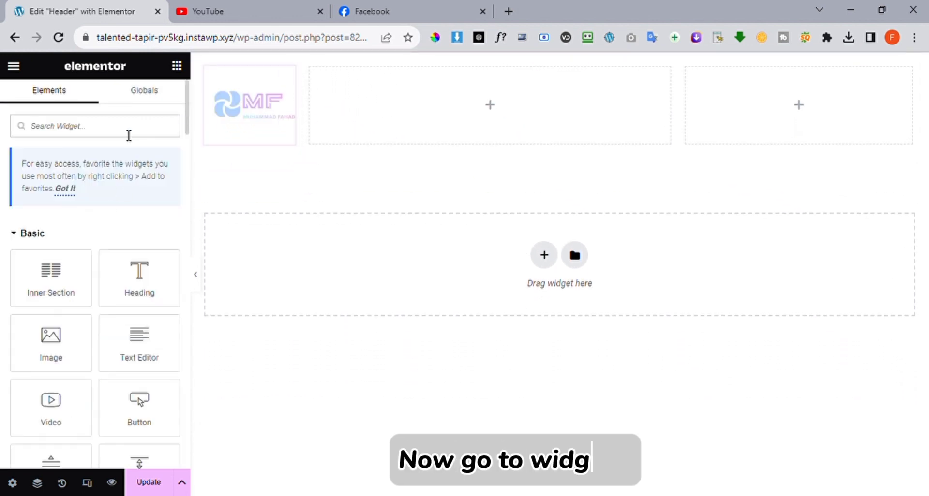
pyautogui.write('navi')
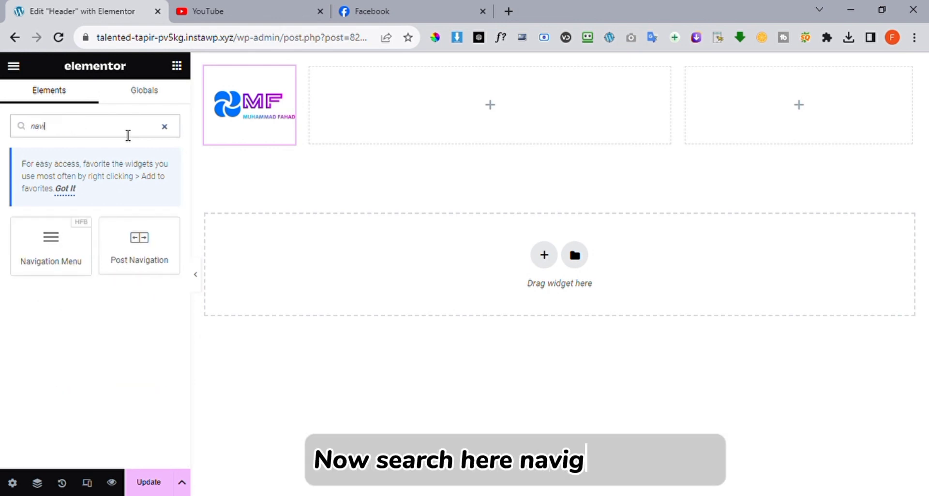
pyautogui.moveTo(84, 232); pyautogui.dragTo(396, 97)
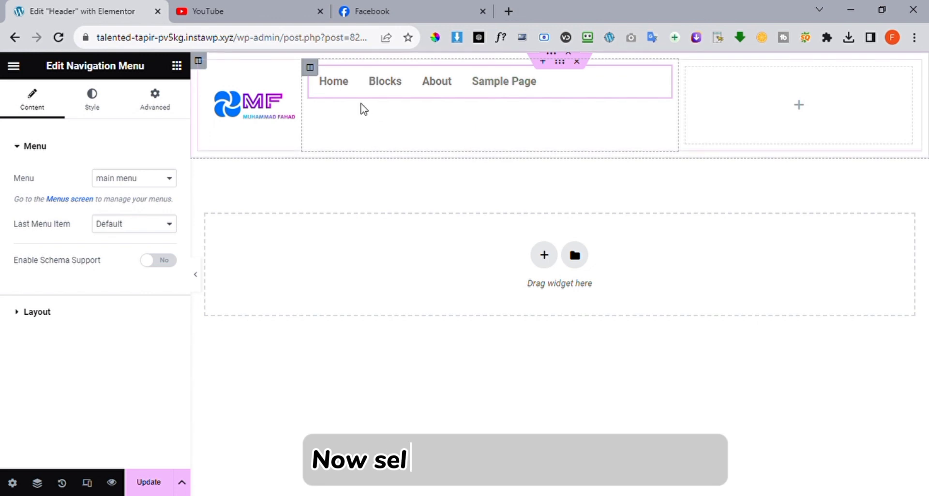
pyautogui.click(309, 67)
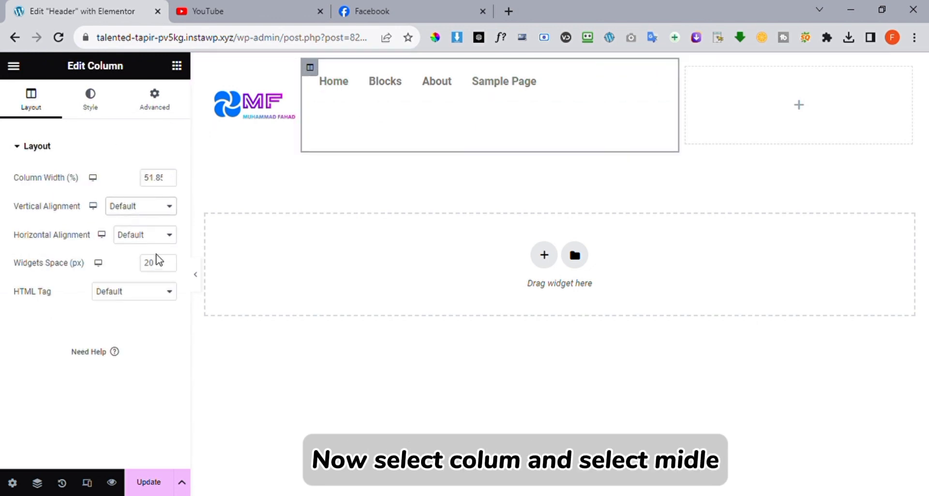
pyautogui.click(151, 246)
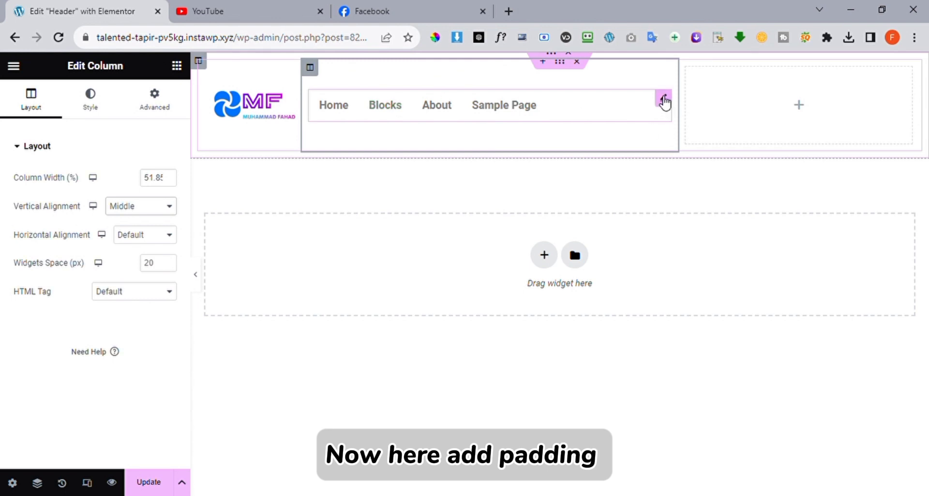
# Set the navigation menu's horizontal padding to 31
pyautogui.click(663, 100)
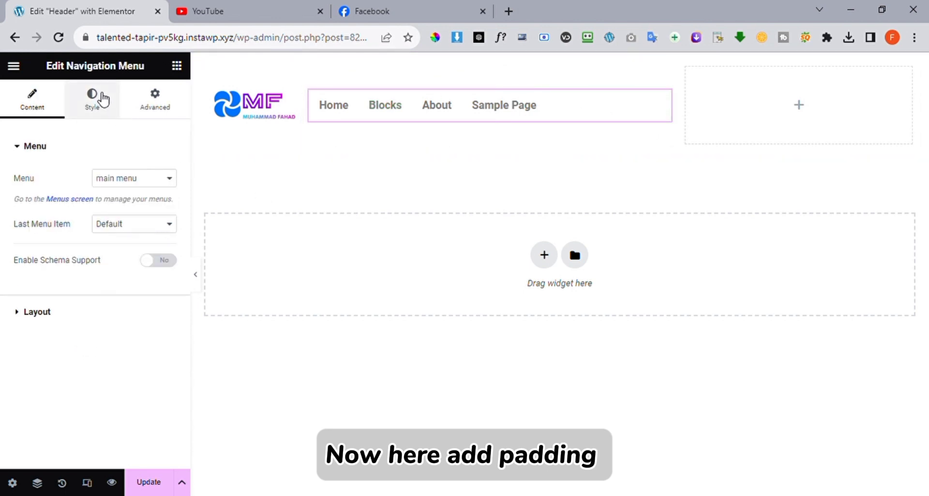
pyautogui.click(104, 100)
pyautogui.moveTo(59, 197); pyautogui.dragTo(92, 203)
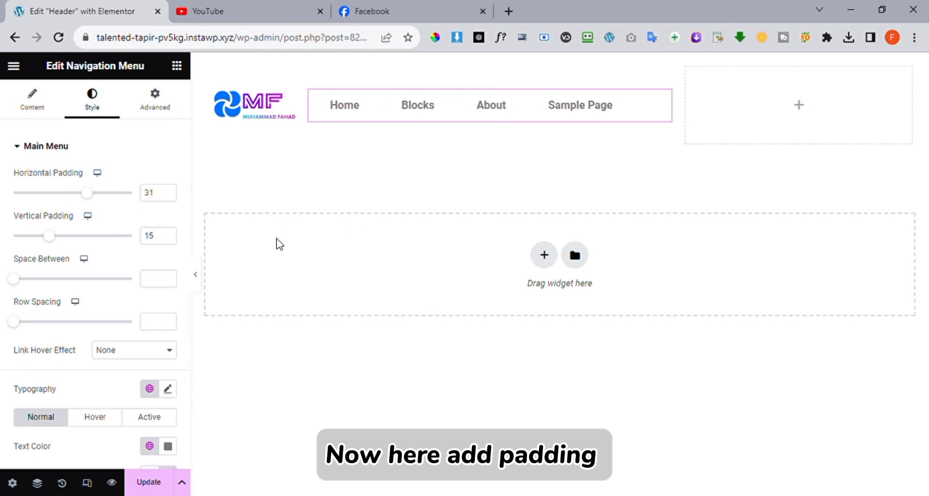
# Find the Social Icons widget and place it in the empty third column
pyautogui.click(761, 114)
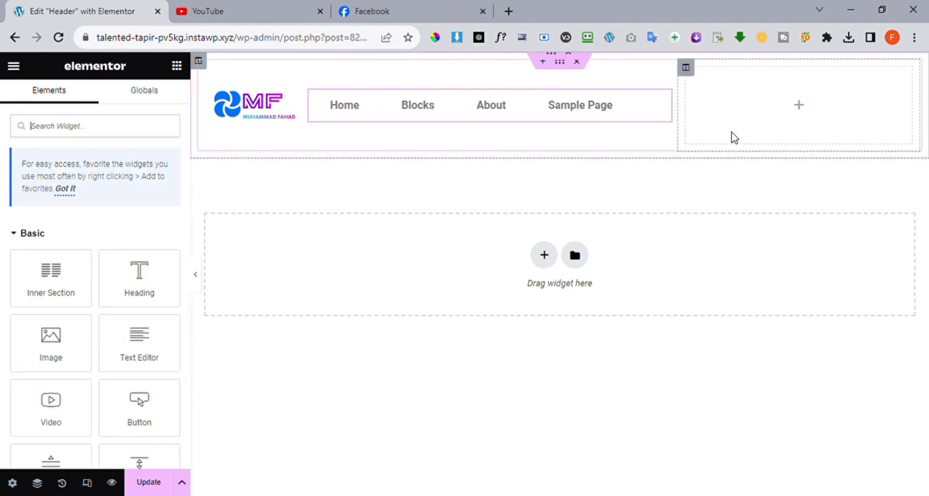
pyautogui.write('social')
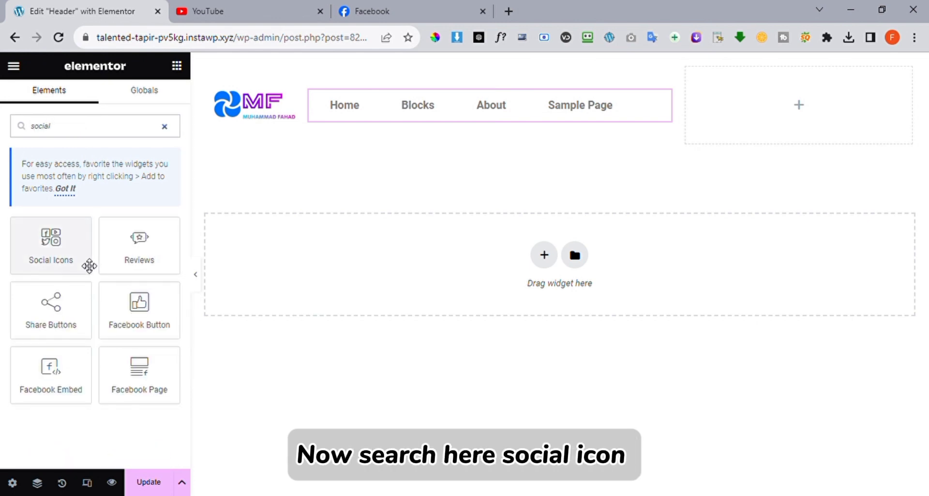
pyautogui.moveTo(89, 263); pyautogui.dragTo(795, 149)
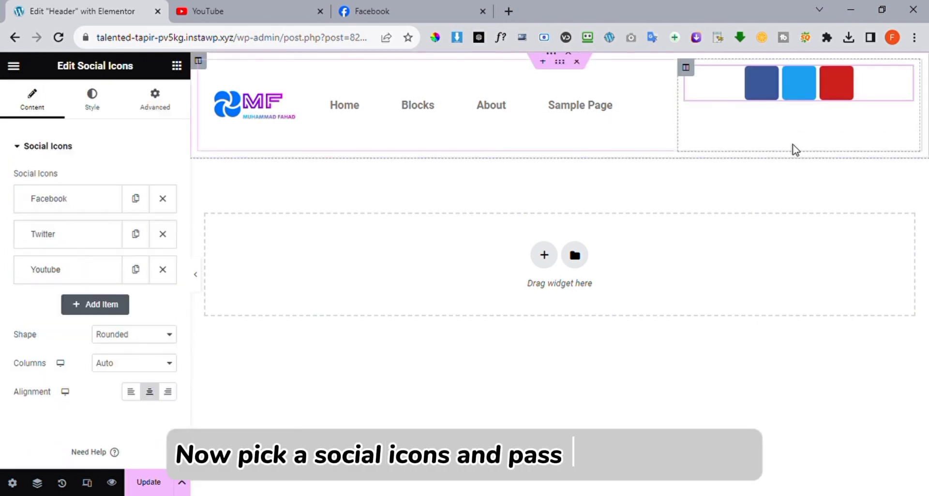
# Set the vertical alignment of the social icons column to Middle
pyautogui.click(686, 71)
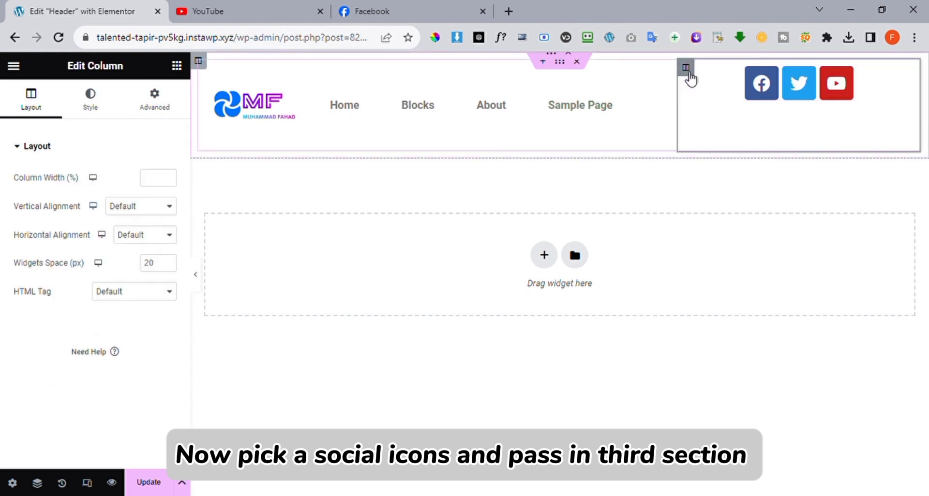
pyautogui.rightClick(687, 73)
pyautogui.click(690, 69)
pyautogui.rightClick(688, 67)
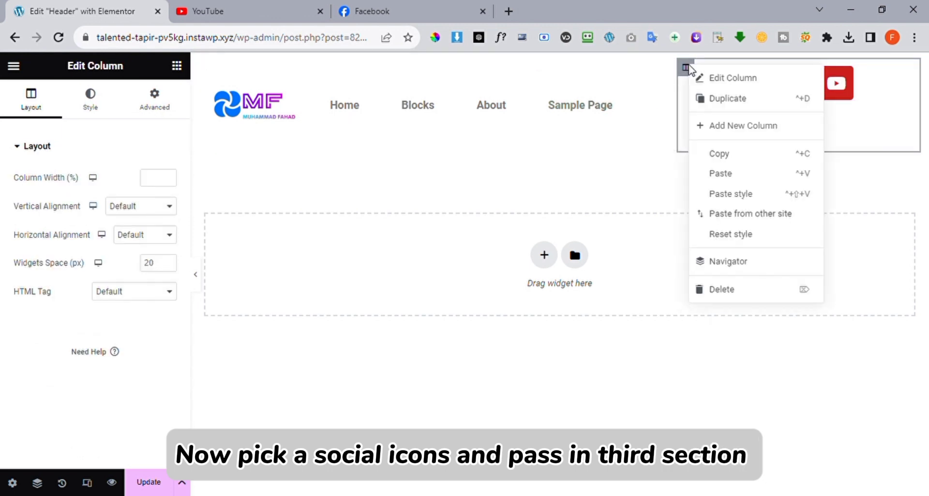
pyautogui.click(699, 78)
pyautogui.click(140, 211)
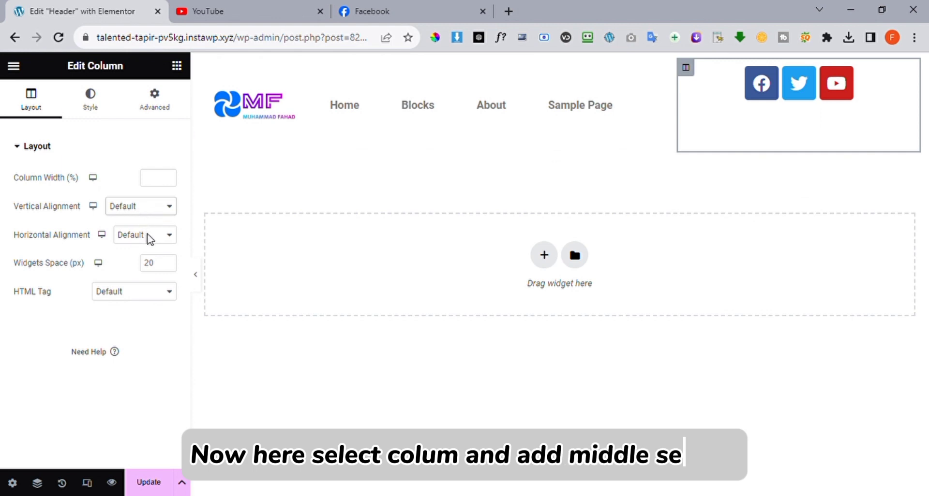
pyautogui.click(154, 244)
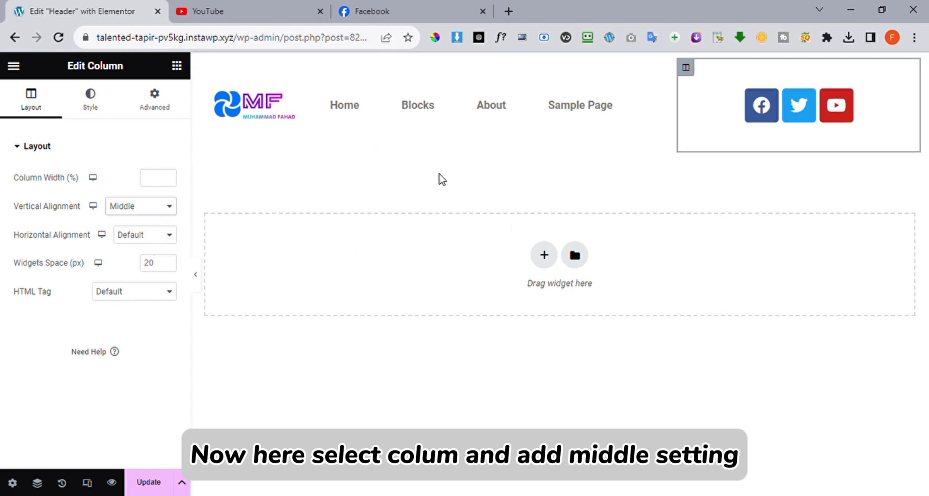
# Add two more items to the Social Icons widget, keeping WordPress for the first and using the Tumblr icon for the second
pyautogui.click(726, 116)
pyautogui.click(87, 303)
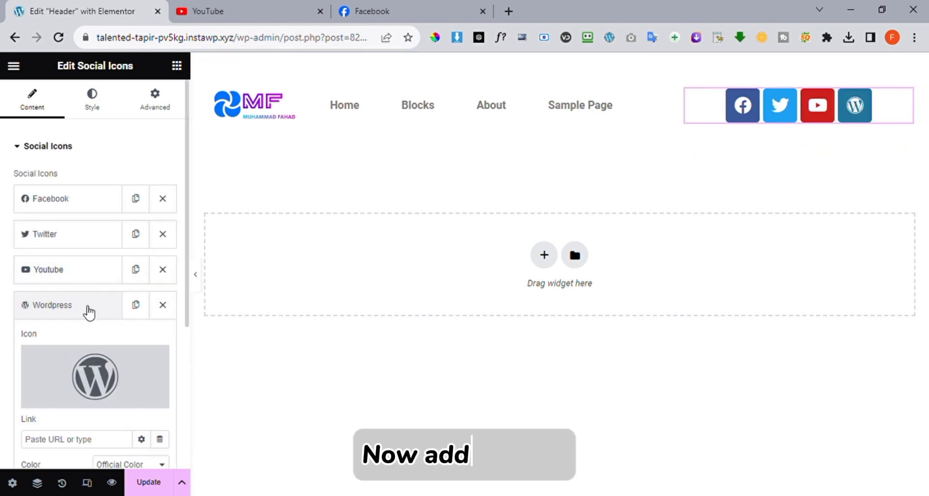
pyautogui.scroll(-4, 92, 315)
pyautogui.click(95, 303)
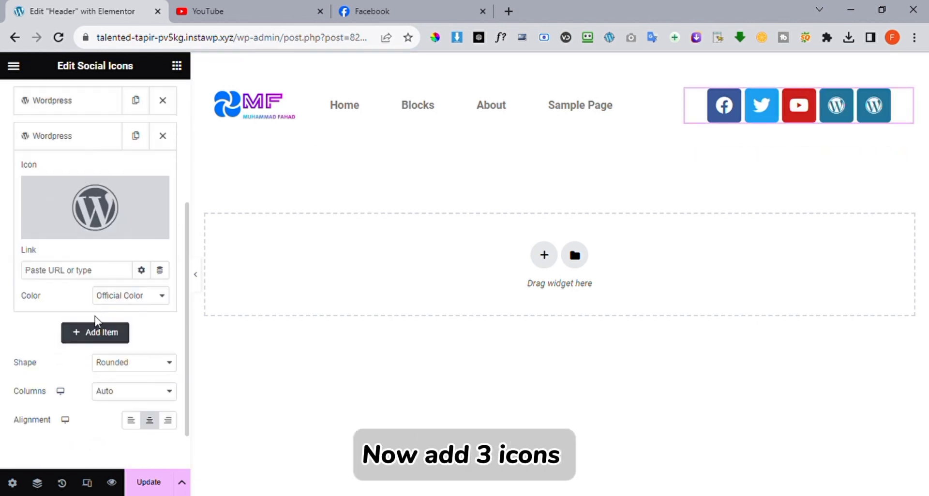
pyautogui.click(59, 231)
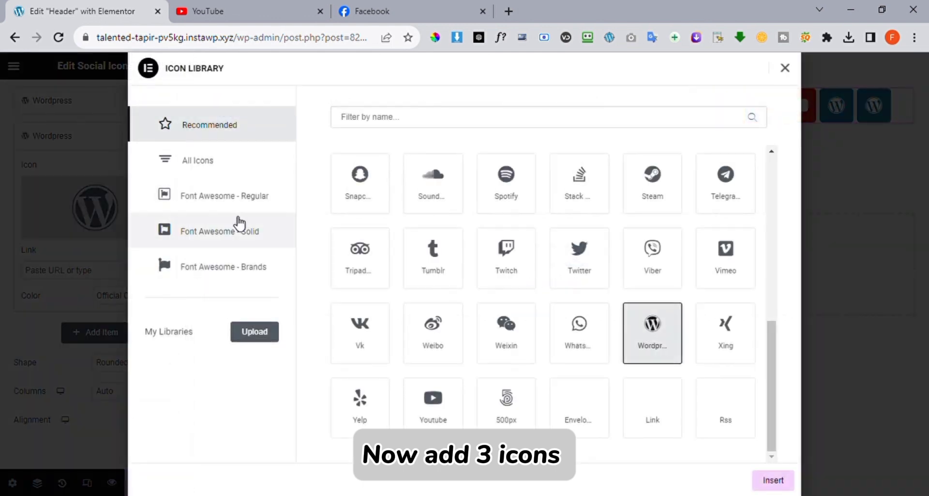
pyautogui.click(450, 242)
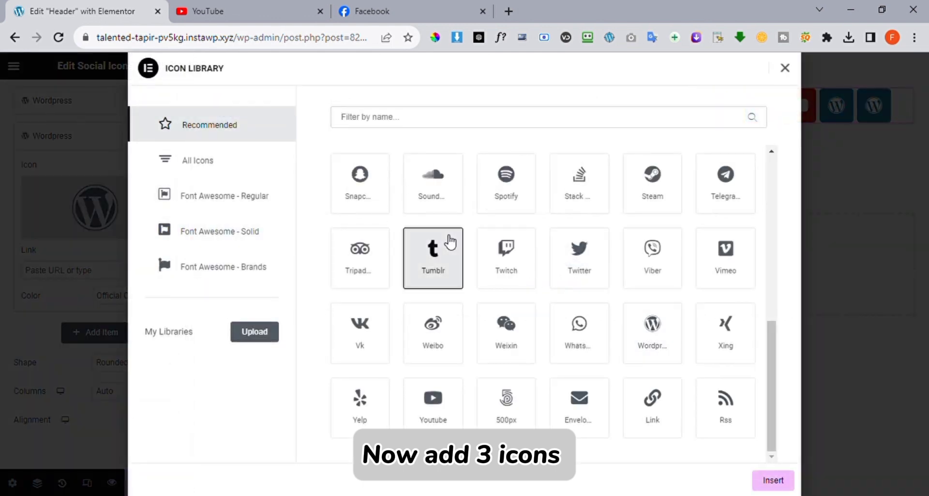
pyautogui.click(777, 481)
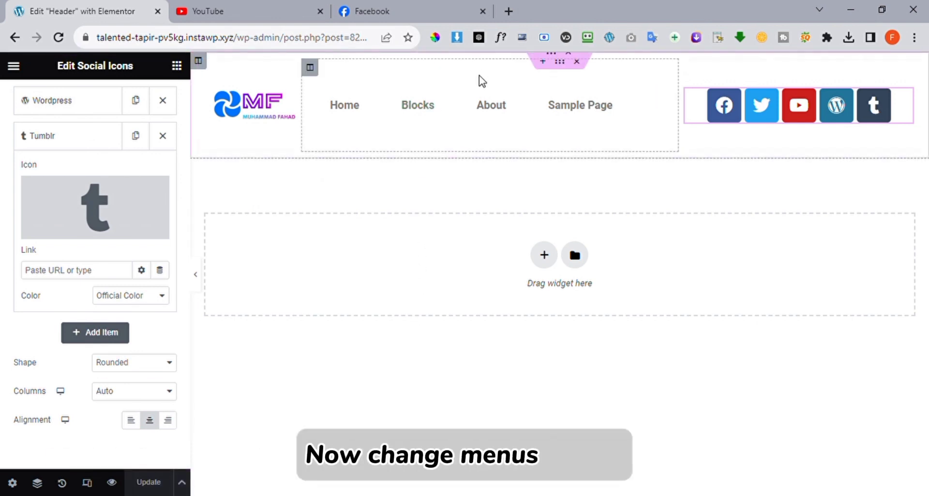
# Change the navigation menu's normal text color to black (#000000) and update the header template
pyautogui.click(484, 109)
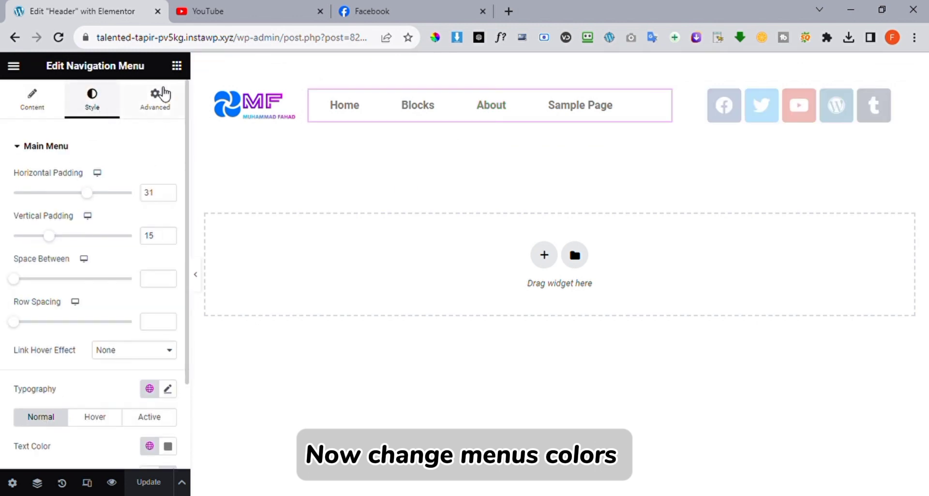
pyautogui.click(176, 66)
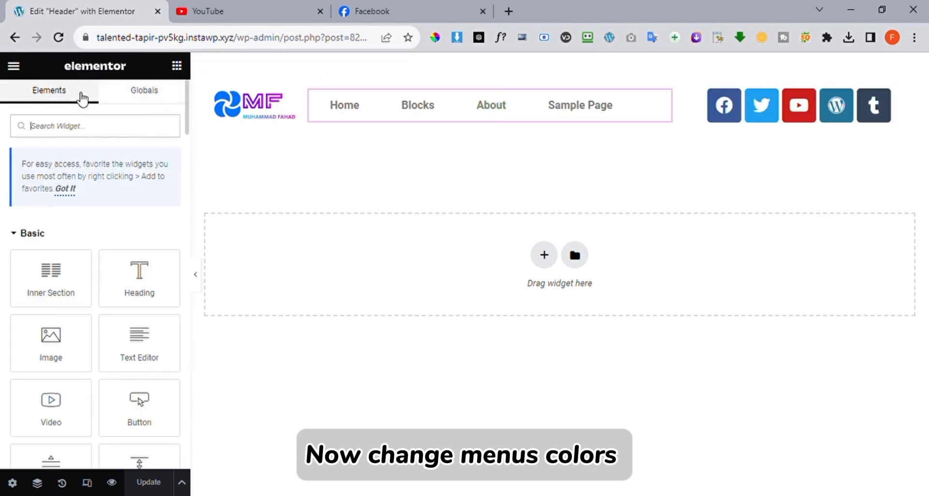
pyautogui.click(341, 111)
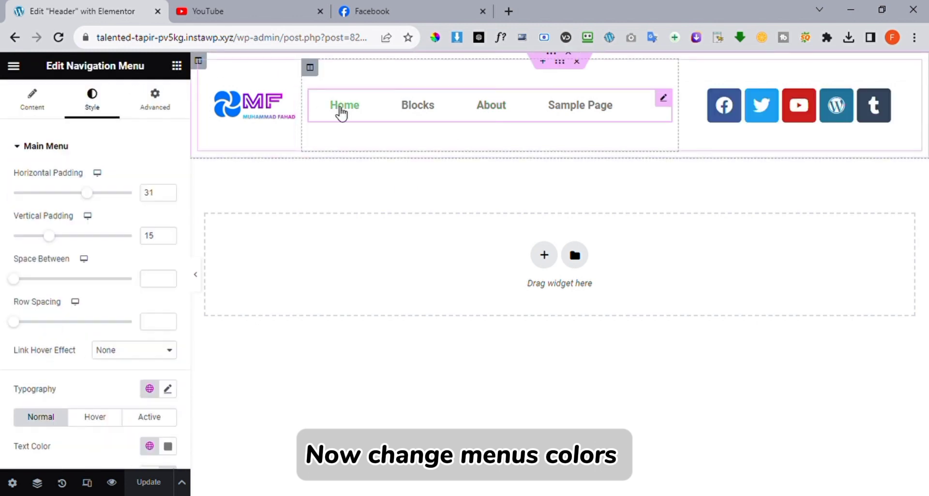
pyautogui.scroll(-2, 164, 277)
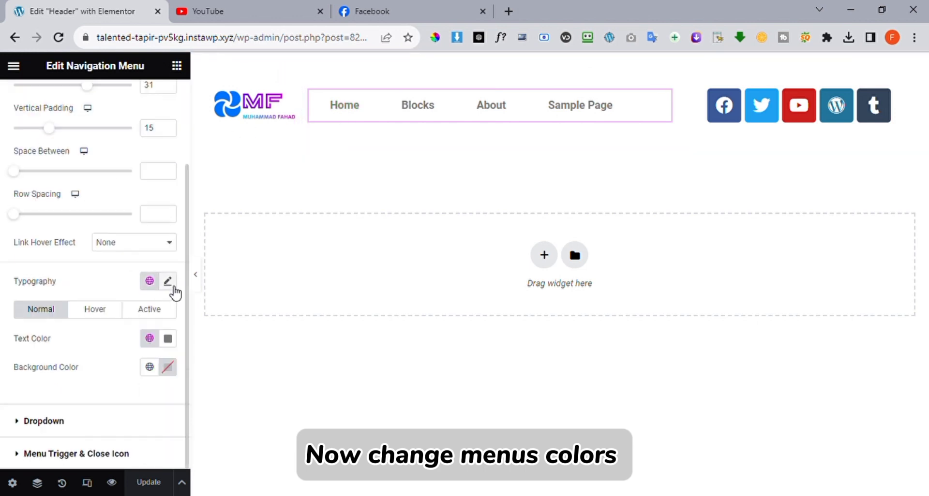
pyautogui.click(172, 339)
pyautogui.moveTo(145, 213)
pyautogui.mouseDown()
pyautogui.moveTo(133, 175)
pyautogui.moveTo(115, 281)
pyautogui.mouseUp()
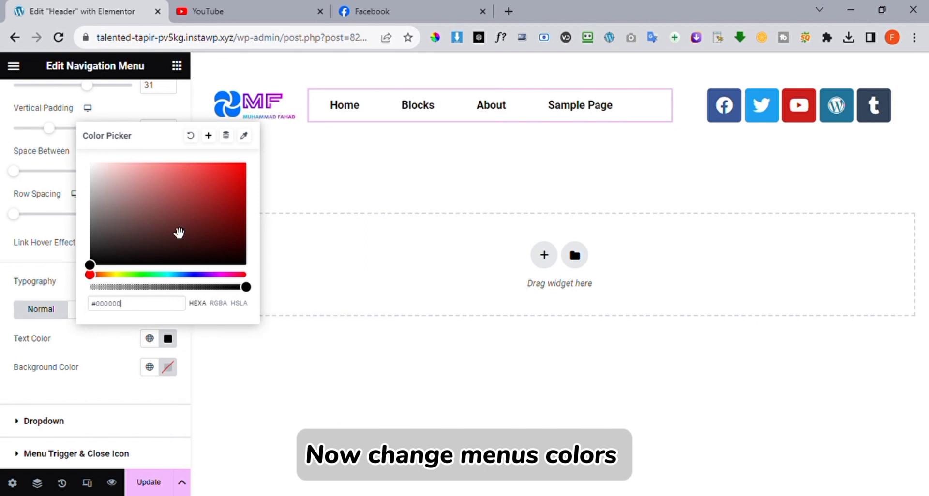
pyautogui.moveTo(90, 259); pyautogui.dragTo(167, 163)
pyautogui.moveTo(209, 128); pyautogui.dragTo(18, 295)
pyautogui.click(321, 344)
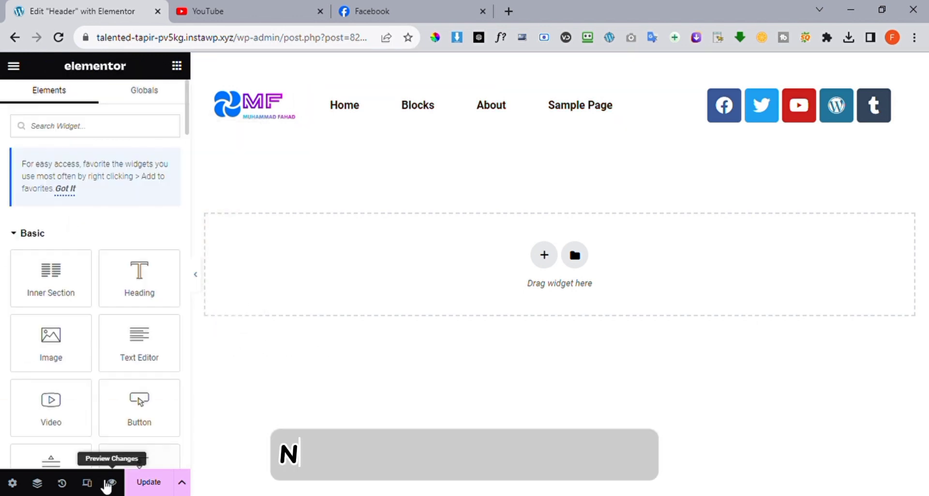
pyautogui.click(159, 480)
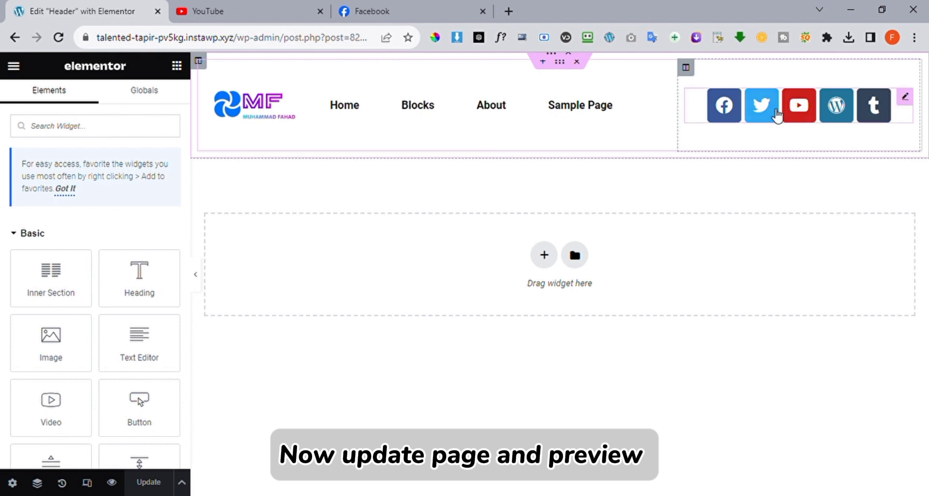
# Check the Facebook item's link setting in the Social Icons widget and preview the header without the editing panel
pyautogui.click(762, 109)
pyautogui.click(70, 206)
pyautogui.click(87, 334)
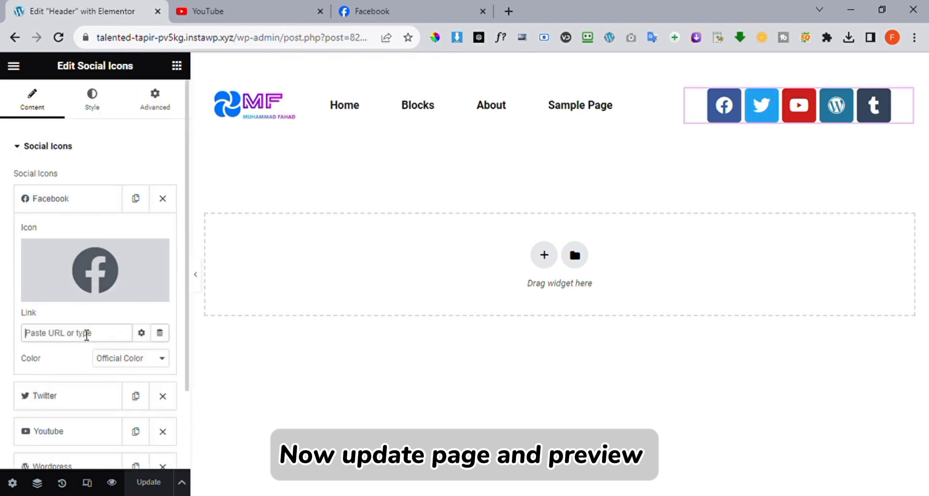
pyautogui.scroll(-4, 92, 315)
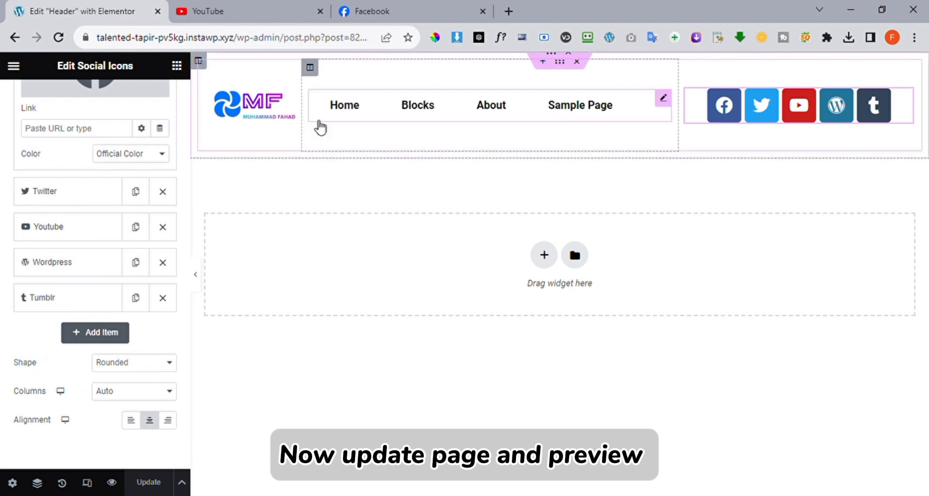
pyautogui.click(198, 278)
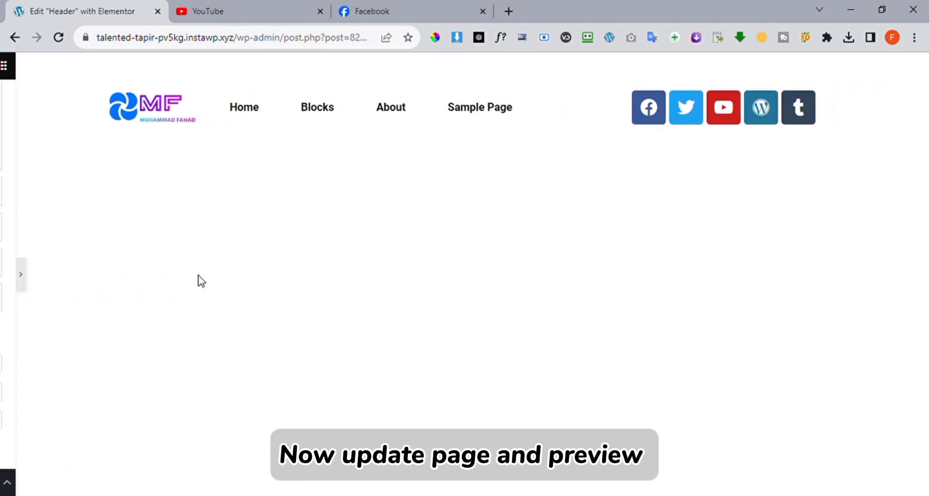
pyautogui.click(14, 283)
# Set the outer header section's content width to Full Width and check the layout without the editing panel
pyautogui.click(564, 63)
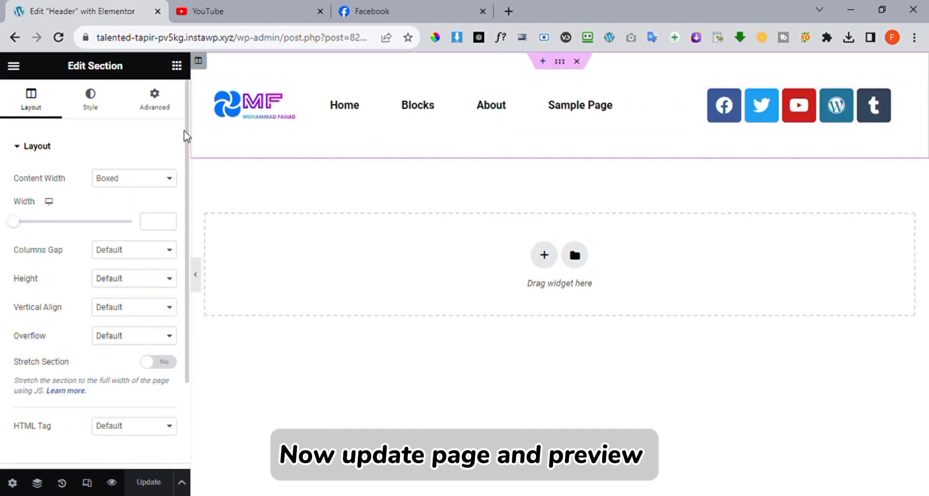
pyautogui.click(129, 148)
pyautogui.click(133, 178)
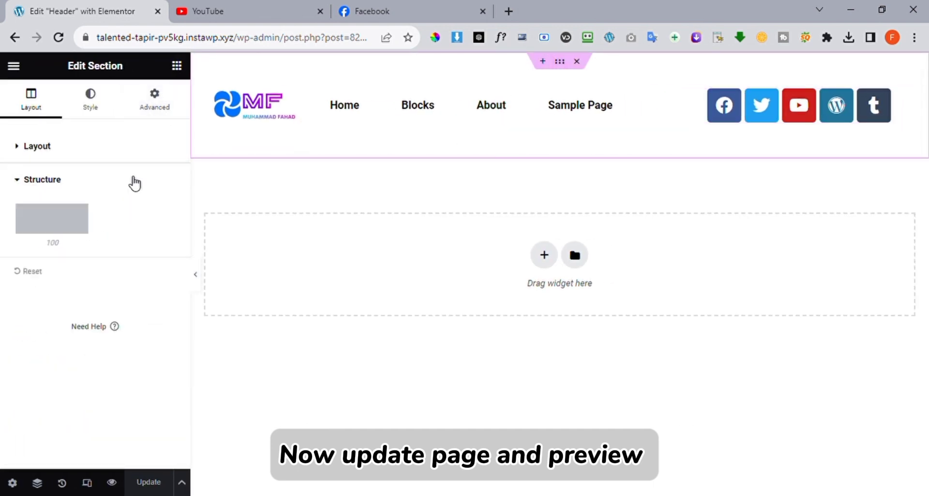
pyautogui.click(101, 150)
pyautogui.click(98, 146)
pyautogui.click(97, 146)
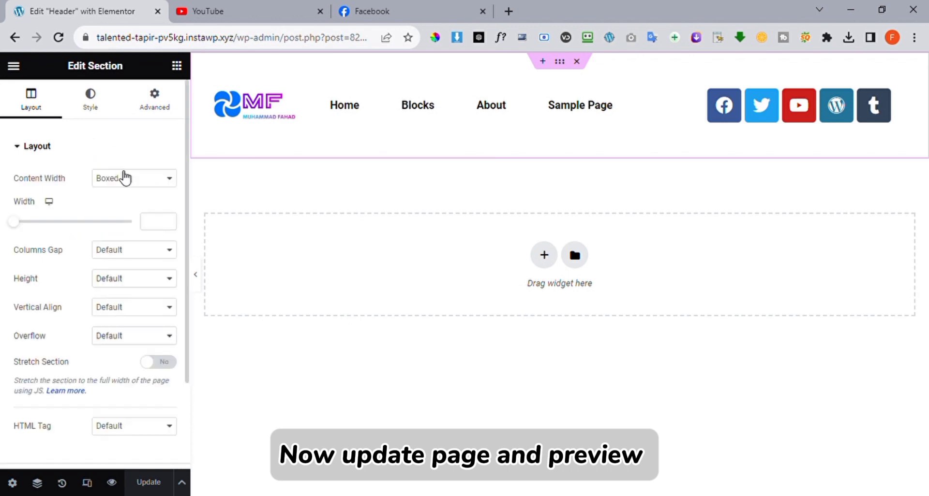
pyautogui.click(136, 209)
pyautogui.click(197, 276)
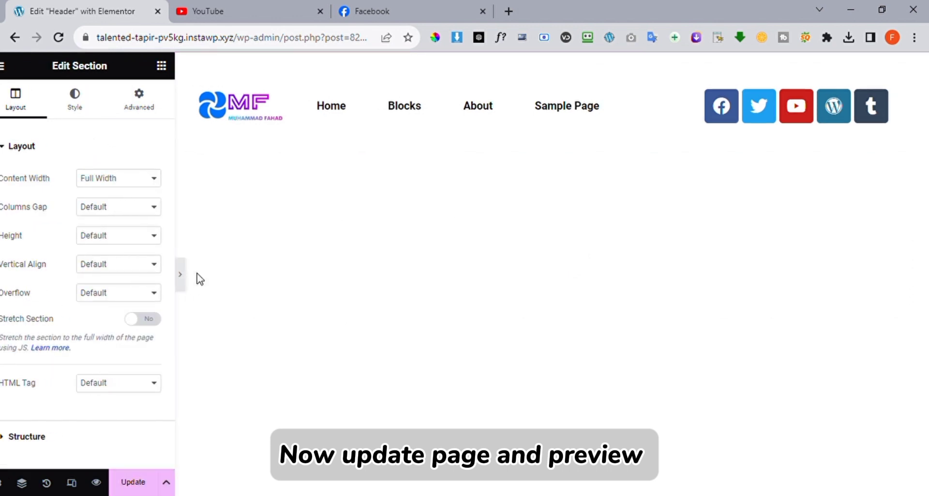
pyautogui.click(5, 280)
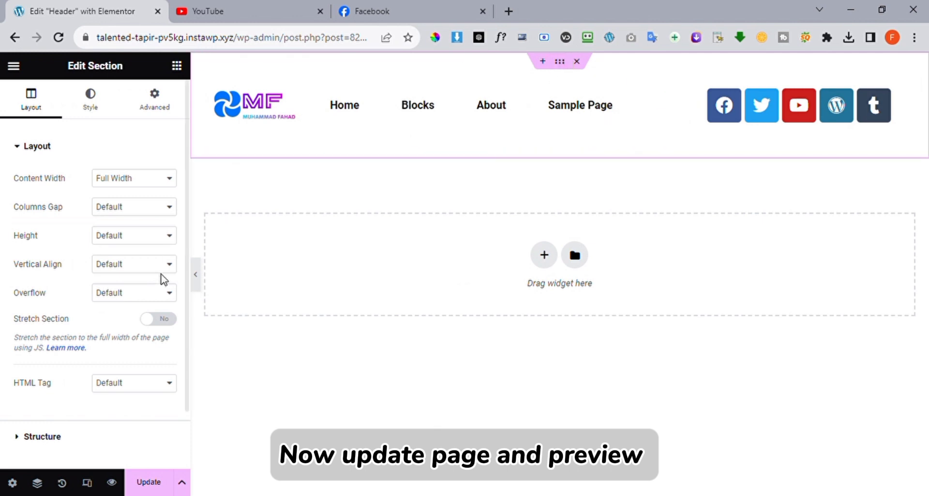
# Set the inner section's content width to Full Width through the Navigator and check the header without the editing panel
pyautogui.click(37, 483)
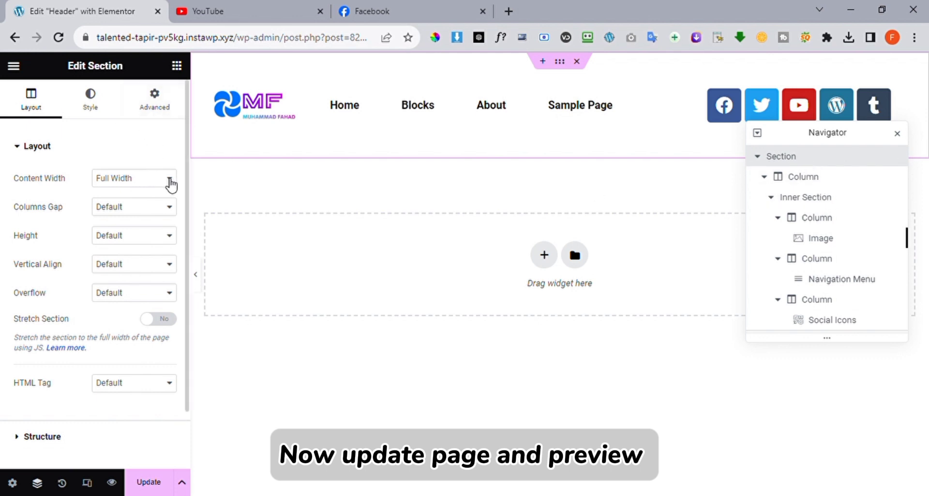
pyautogui.click(837, 200)
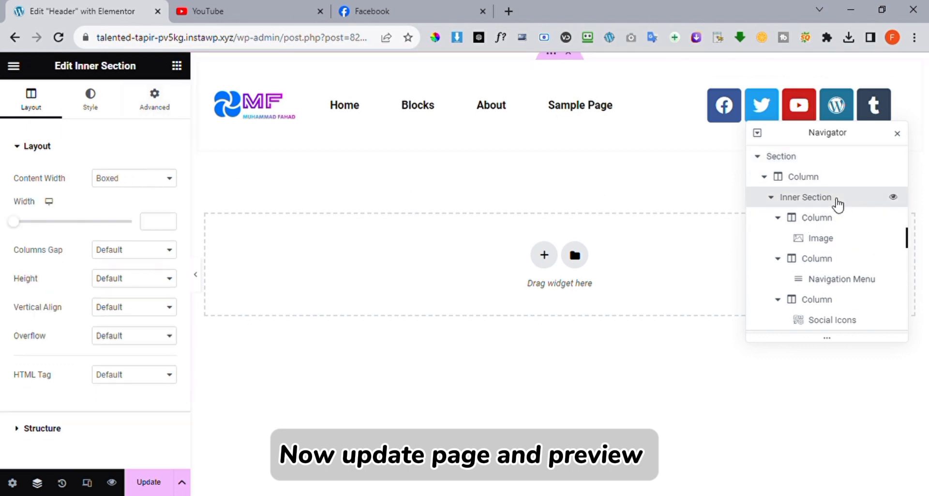
pyautogui.click(139, 207)
pyautogui.click(197, 272)
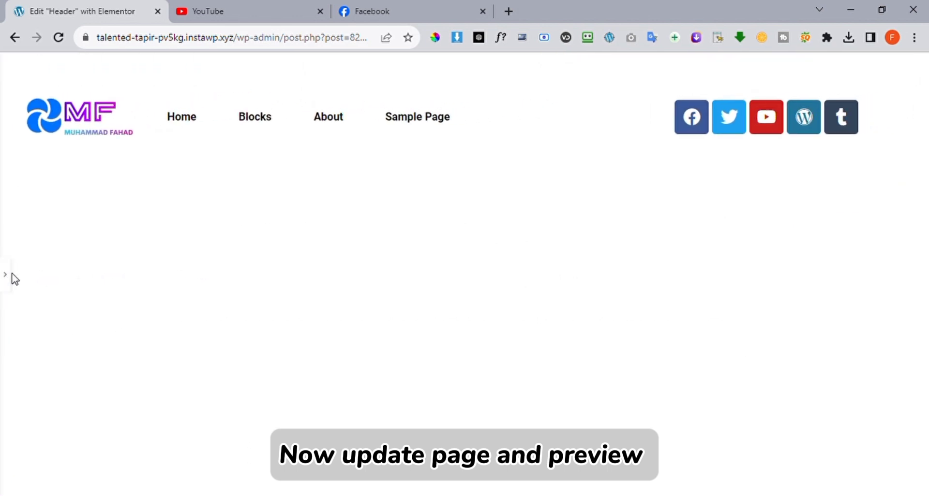
pyautogui.click(7, 276)
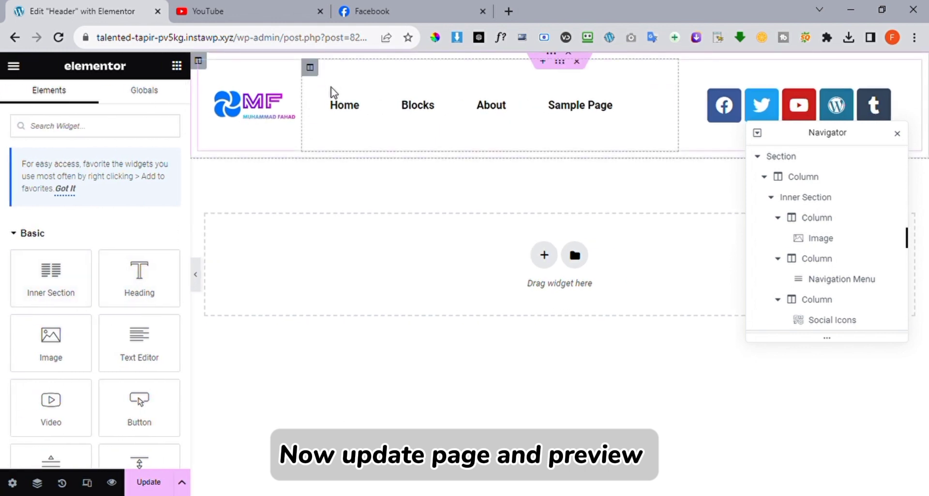
# Set the navigation menu's left margin to 40 px and widen its column toward the social icons
pyautogui.click(338, 115)
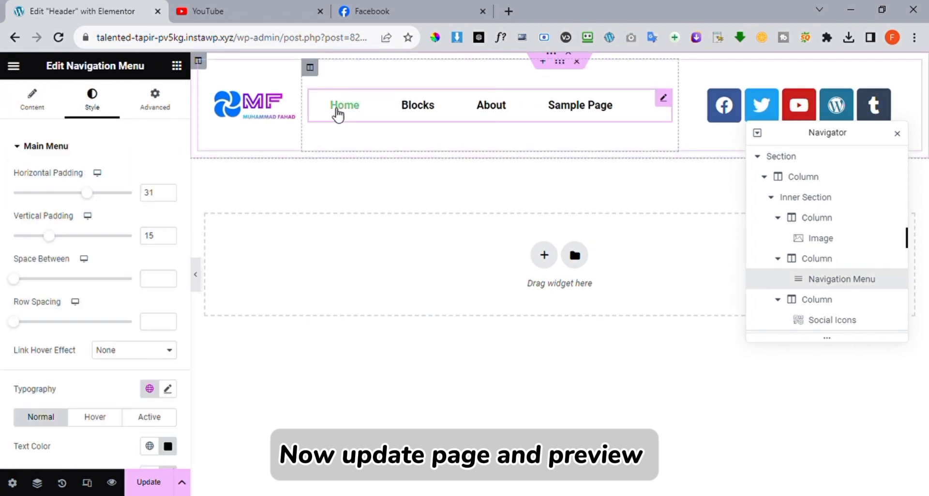
pyautogui.click(155, 121)
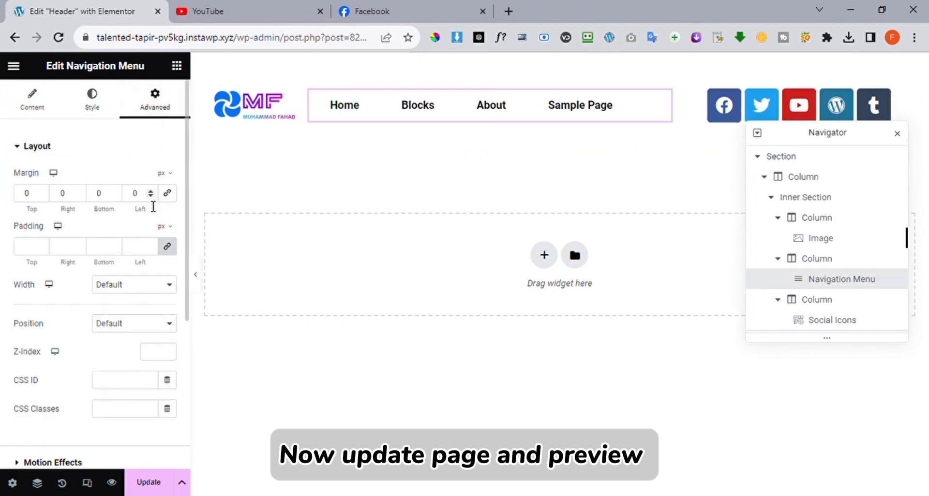
pyautogui.write('15')
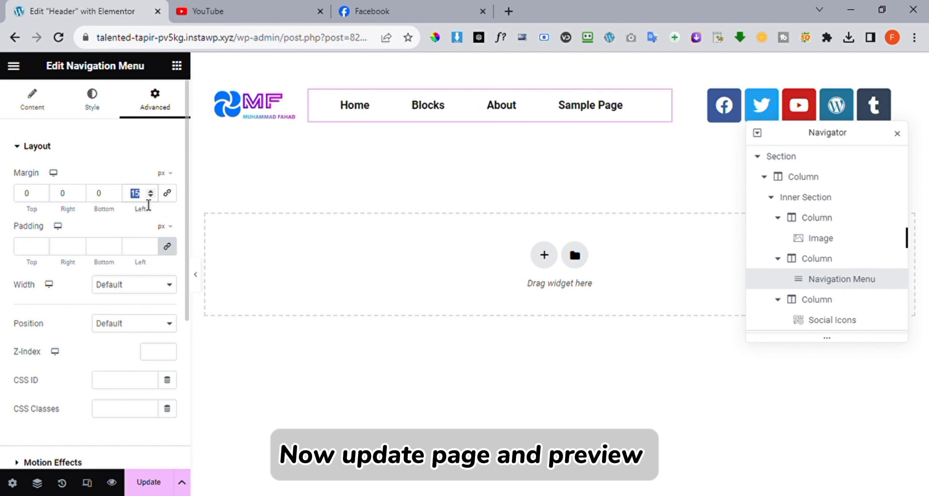
pyautogui.write('40')
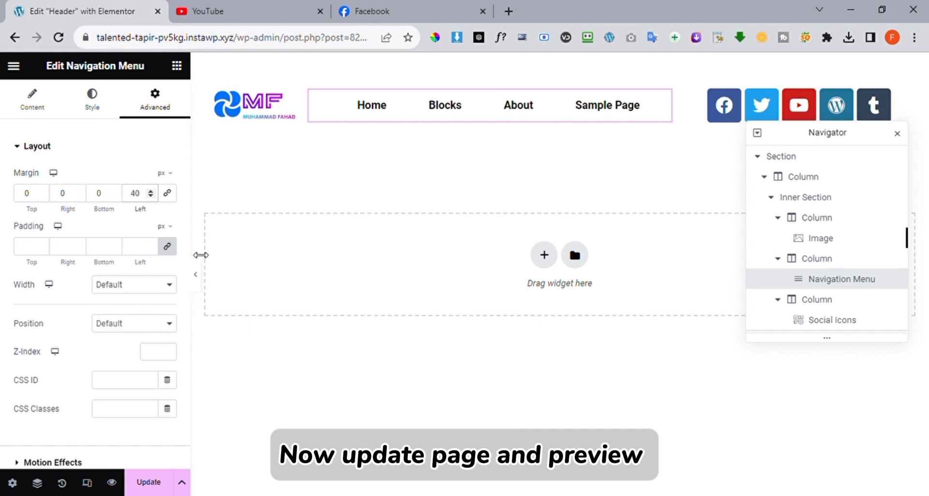
pyautogui.click(201, 280)
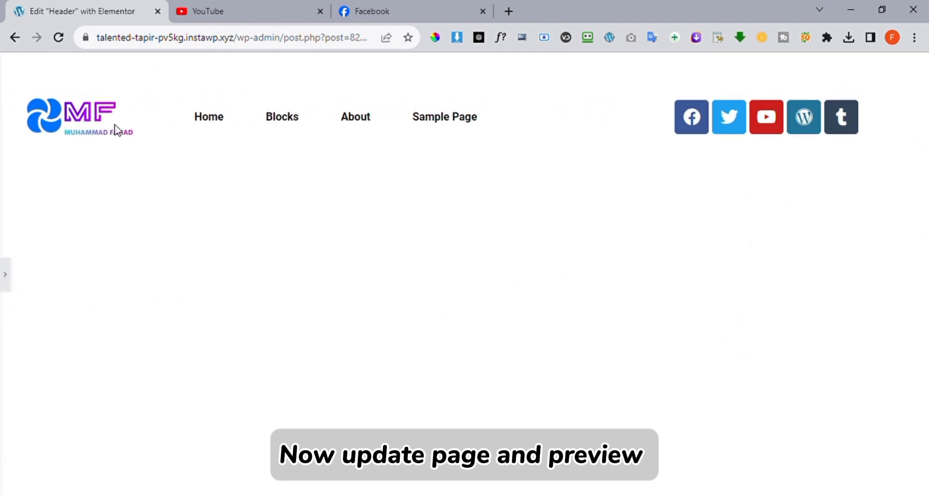
pyautogui.click(6, 287)
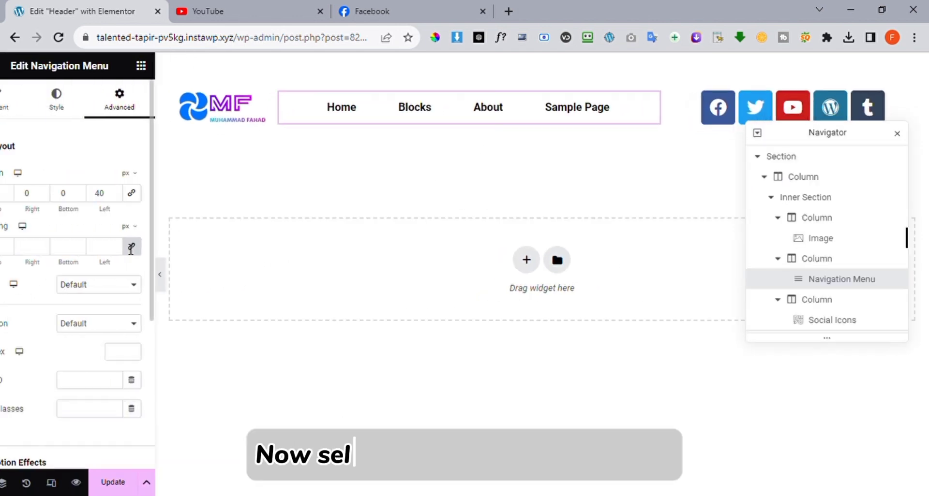
pyautogui.moveTo(682, 124); pyautogui.dragTo(720, 127)
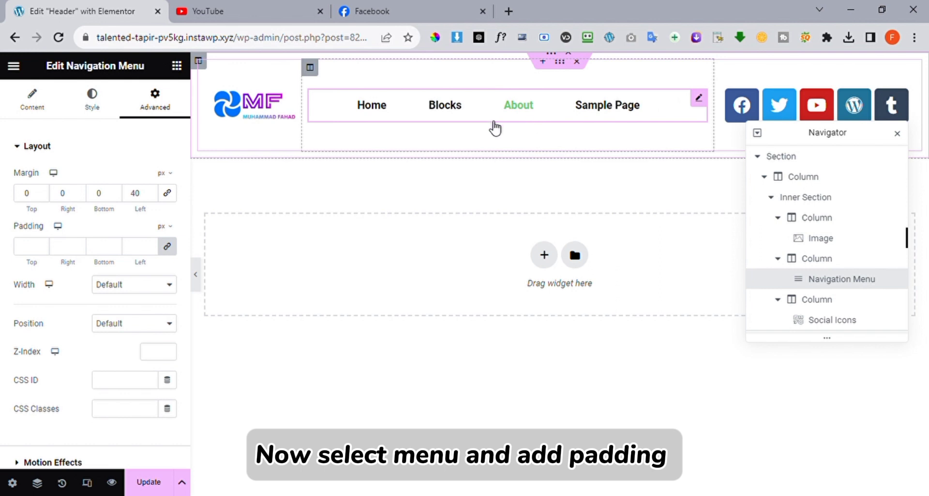
# Shift the navigation menu rightward with a horizontal Transform offset, leaving the vertical offset empty
pyautogui.scroll(-4, 135, 226)
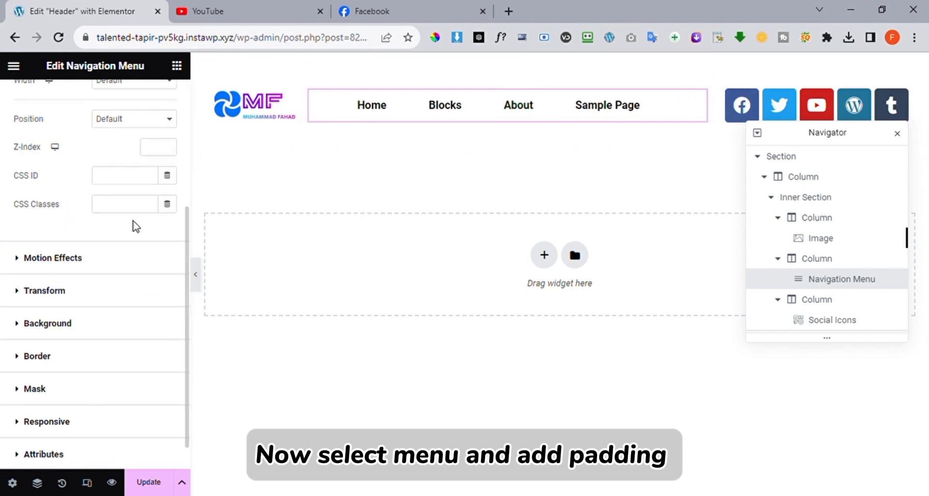
pyautogui.click(79, 300)
pyautogui.click(167, 301)
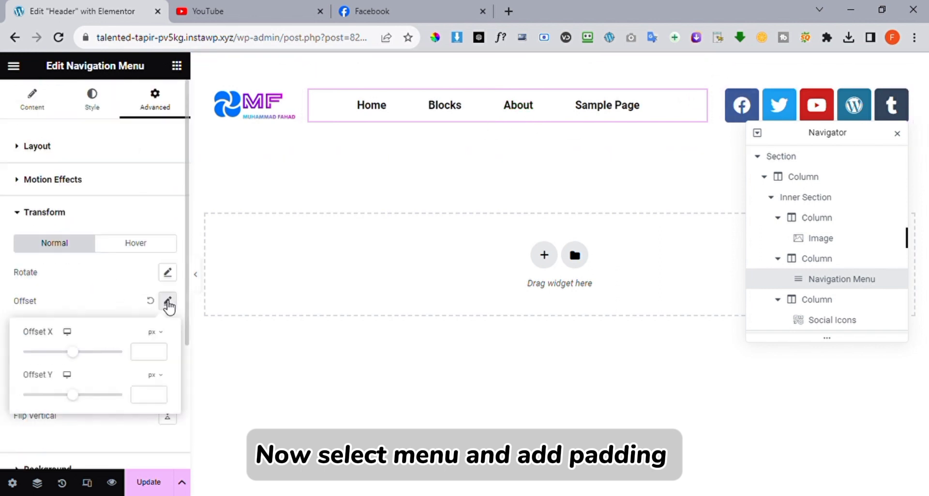
pyautogui.moveTo(80, 397)
pyautogui.mouseDown()
pyautogui.moveTo(87, 398)
pyautogui.moveTo(81, 394)
pyautogui.mouseUp()
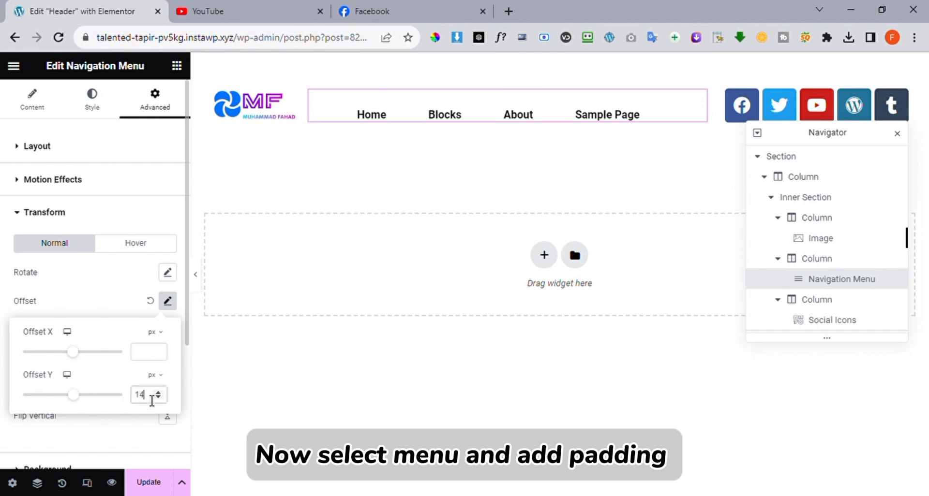
pyautogui.press('BackSpace')
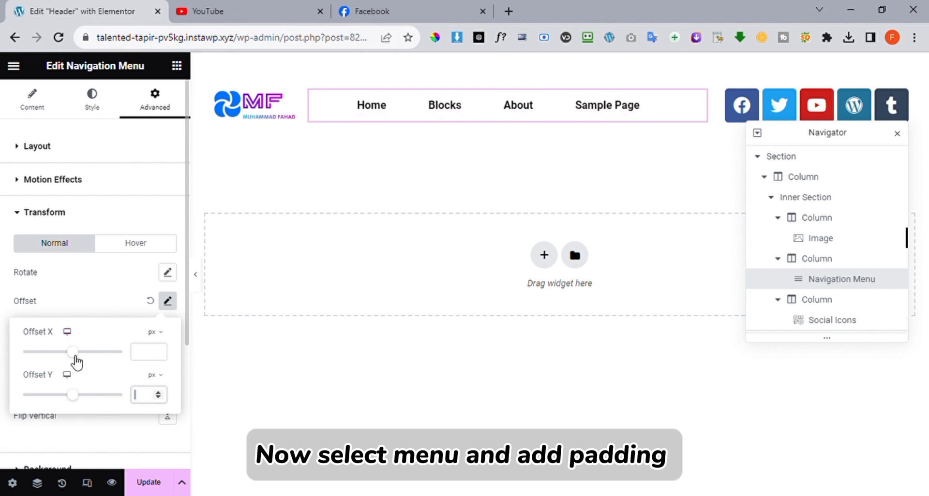
pyautogui.moveTo(77, 362); pyautogui.dragTo(81, 362)
pyautogui.click(196, 274)
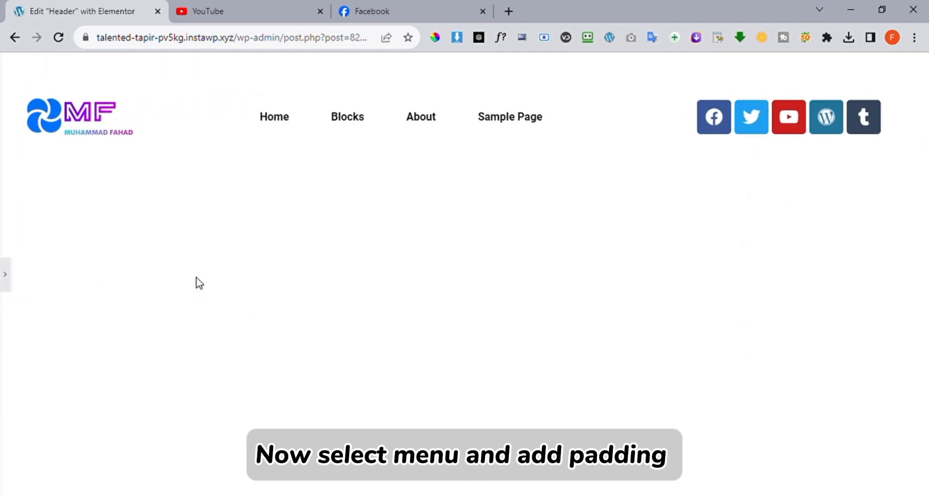
pyautogui.click(15, 281)
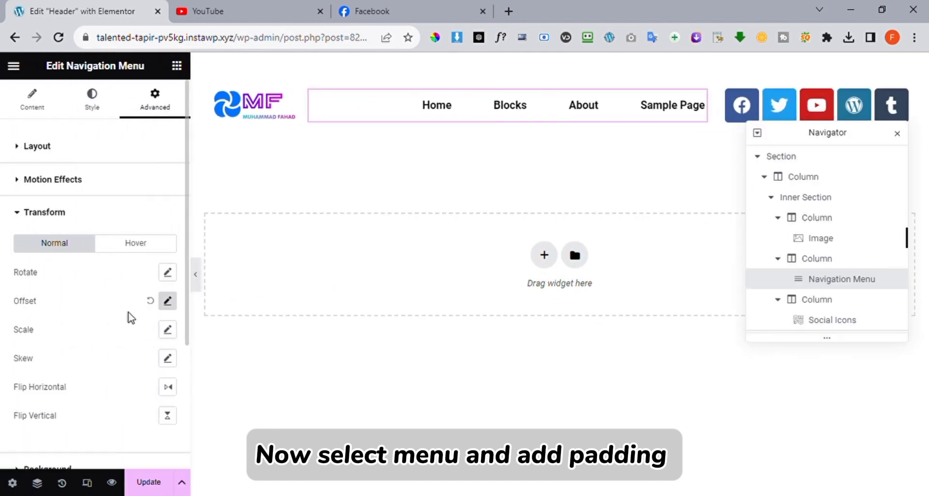
pyautogui.click(168, 302)
pyautogui.moveTo(86, 358); pyautogui.dragTo(88, 359)
# Update the header template with the repositioned menu, preview it in a new tab and return to the editor
pyautogui.click(165, 482)
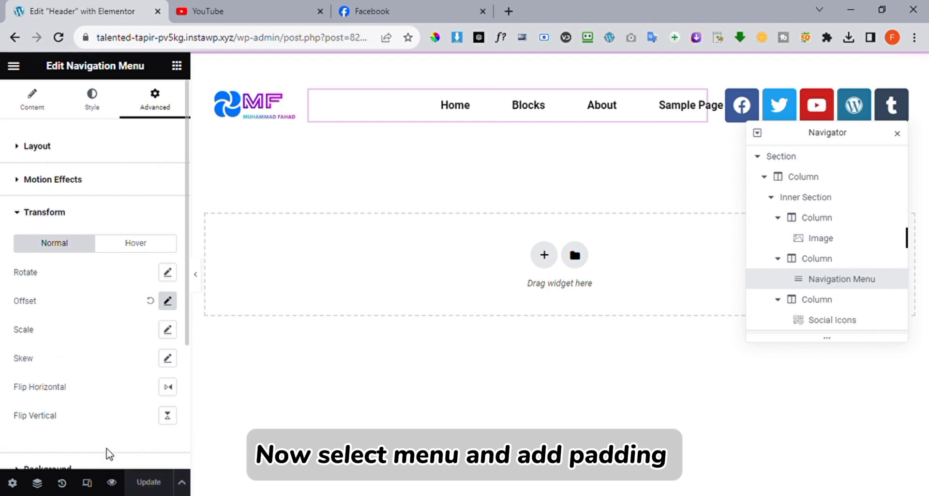
pyautogui.click(112, 483)
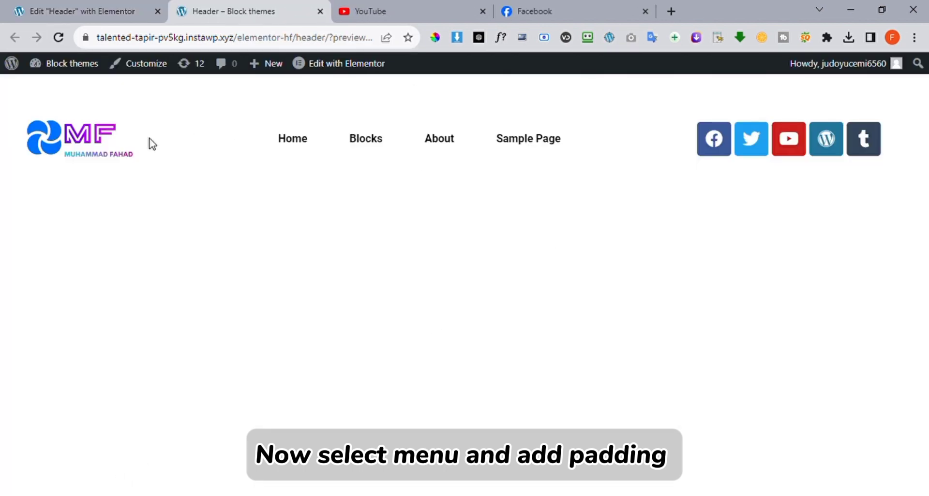
pyautogui.click(97, 12)
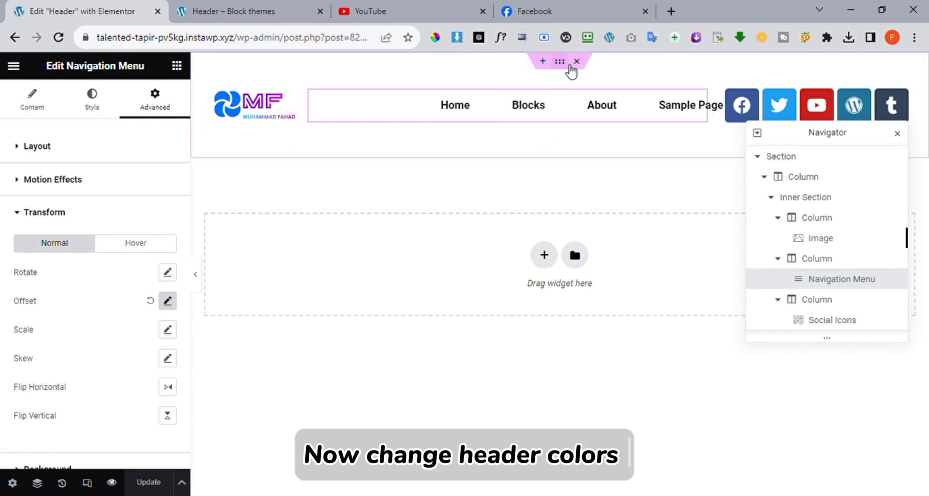
# Give the outer header section a classic background in light gray (#CECECE)
pyautogui.click(560, 62)
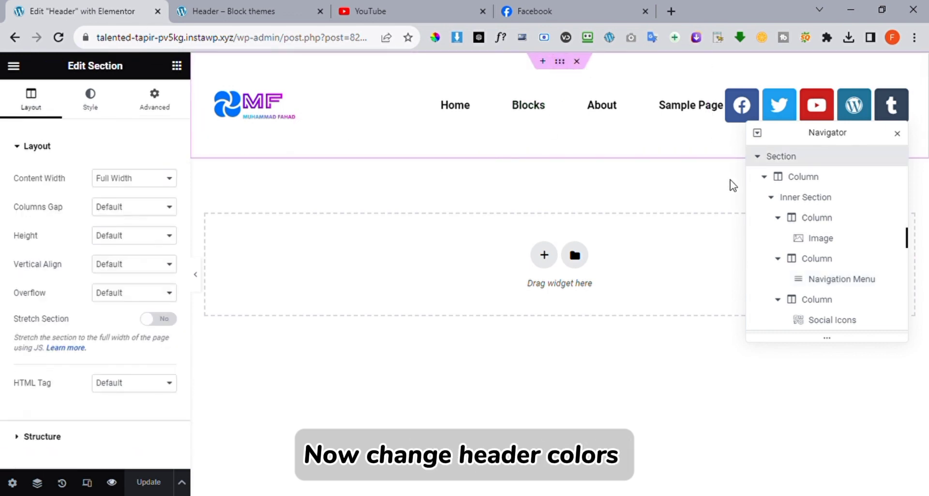
pyautogui.click(118, 115)
pyautogui.click(131, 207)
pyautogui.click(112, 207)
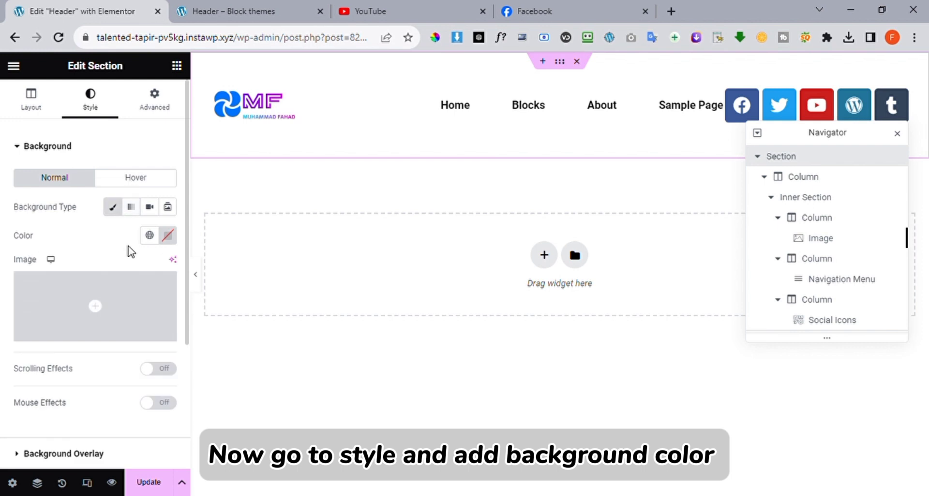
pyautogui.click(168, 235)
pyautogui.click(127, 318)
pyautogui.moveTo(135, 327); pyautogui.dragTo(59, 427)
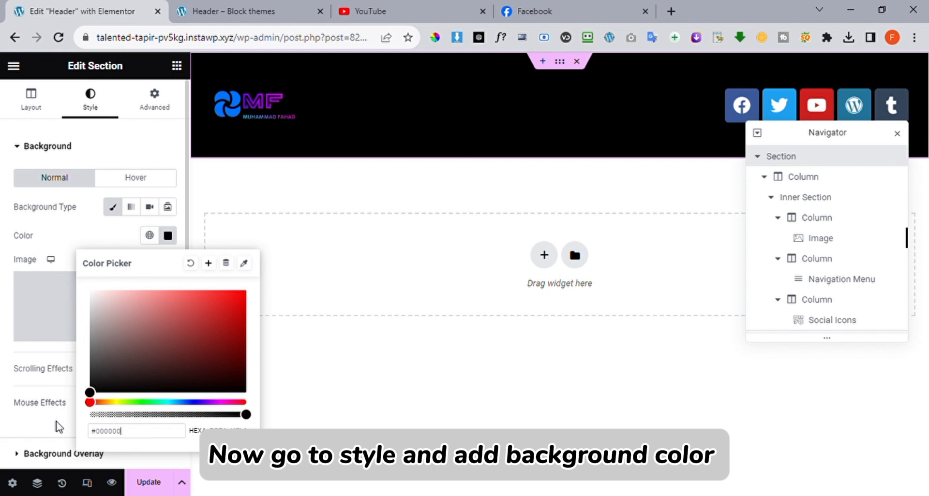
pyautogui.moveTo(74, 378); pyautogui.dragTo(91, 320)
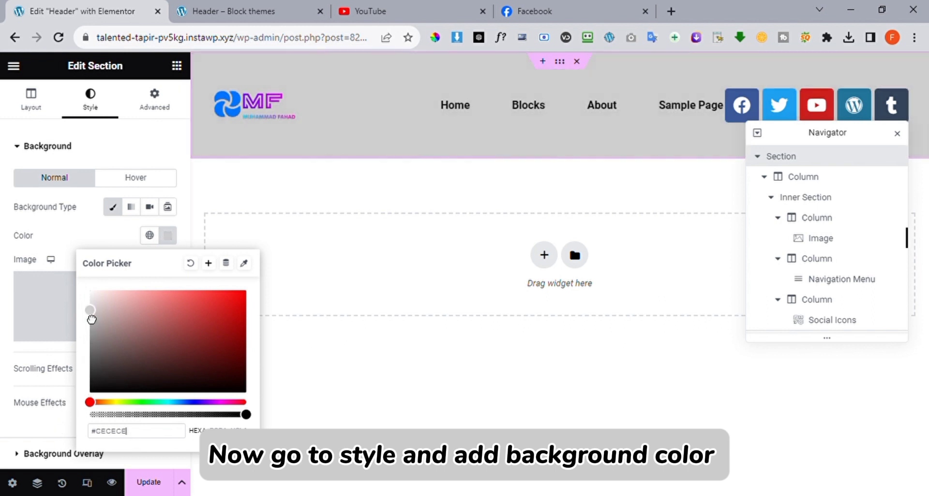
# Save the header's new background, preview the page and return to the editor
pyautogui.click(137, 483)
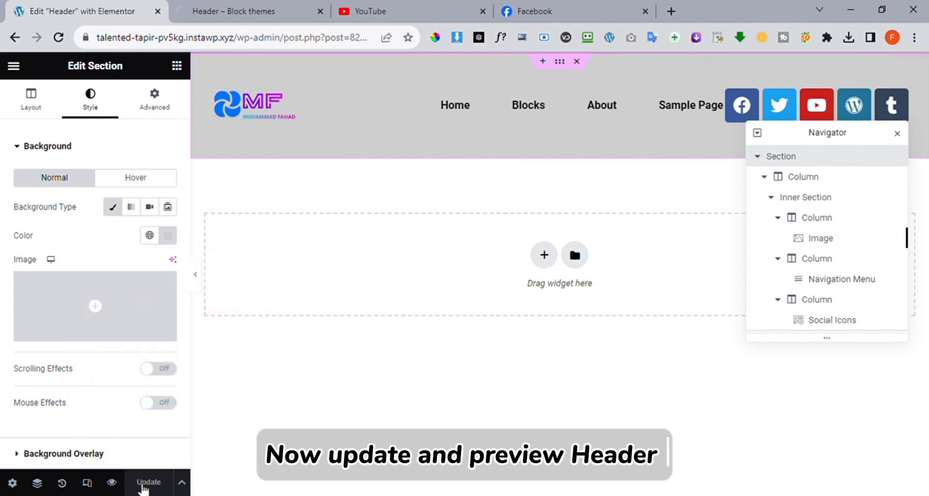
pyautogui.click(116, 483)
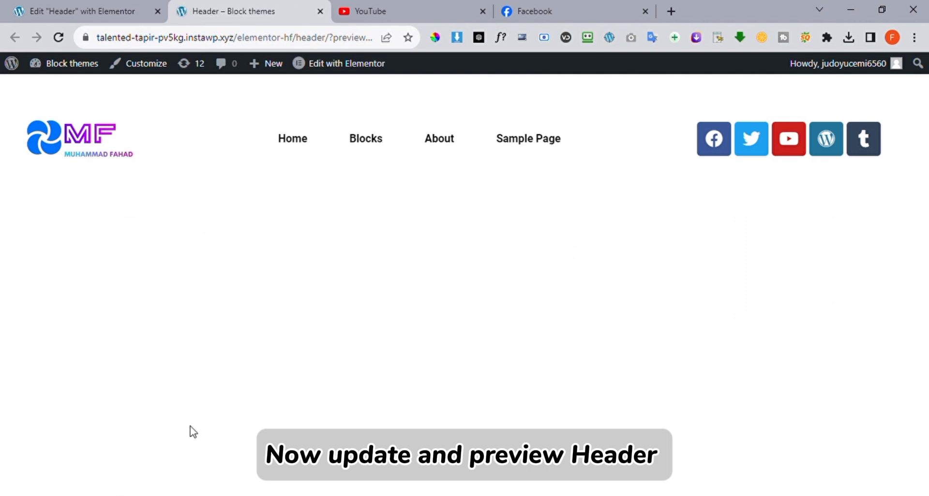
pyautogui.click(151, 7)
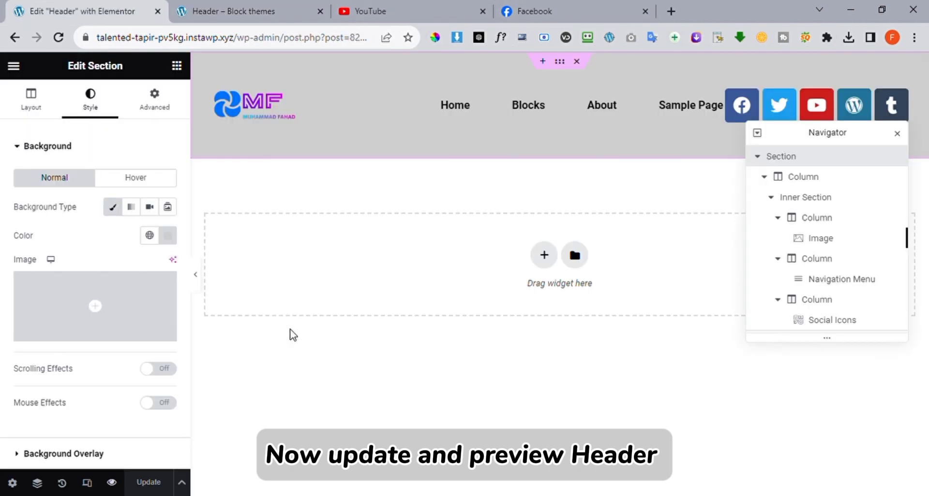
# Give the header's inner section a classic background in light gray (#CFCFCF)
pyautogui.click(822, 197)
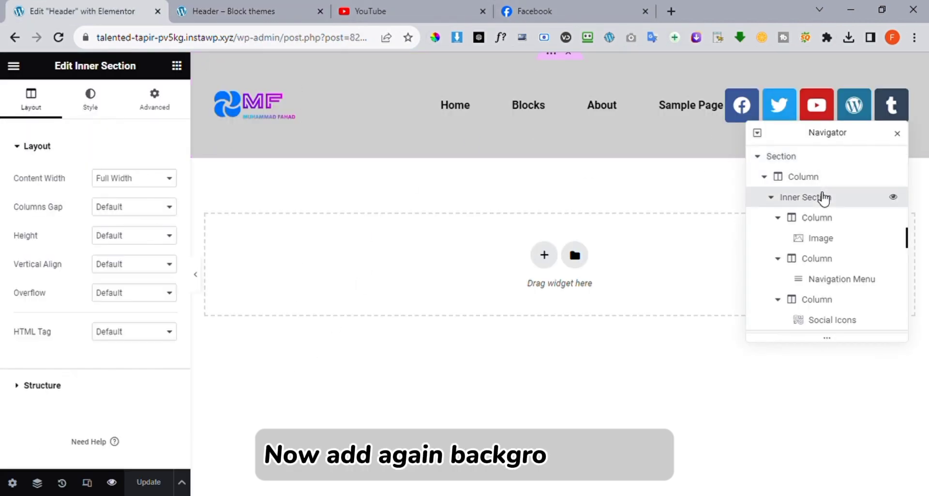
pyautogui.click(96, 100)
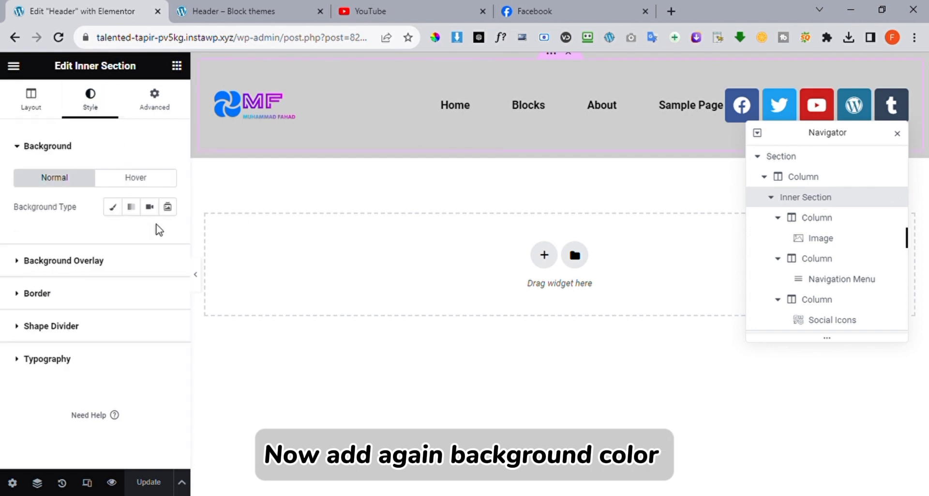
pyautogui.click(113, 208)
pyautogui.click(168, 237)
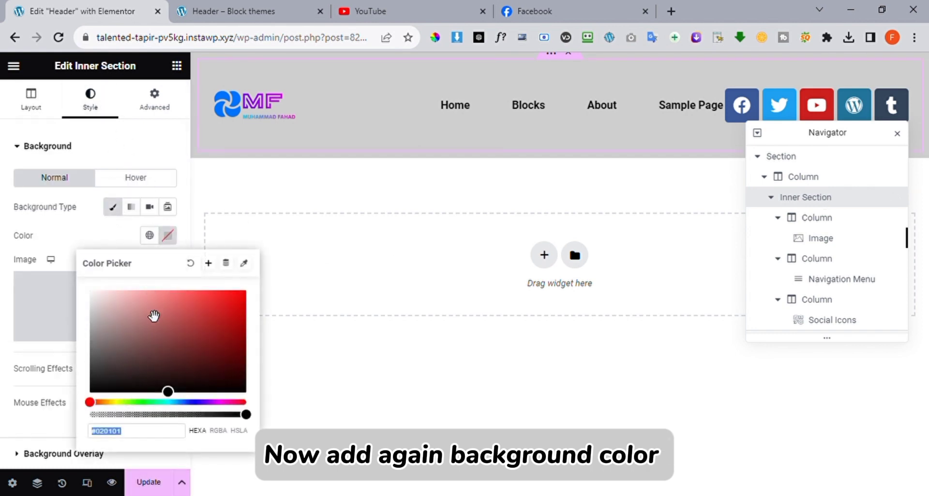
pyautogui.moveTo(131, 323); pyautogui.dragTo(64, 314)
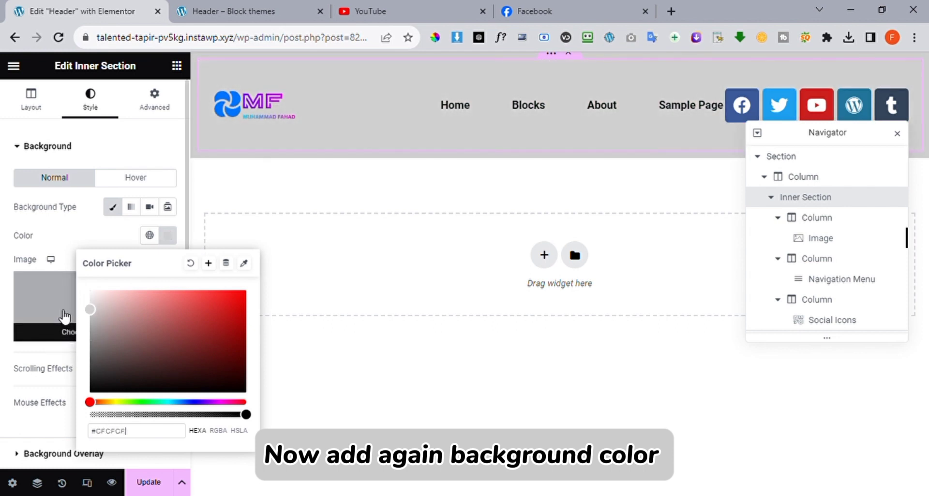
# Update the header with the inner section's background, preview the site and return to the editor
pyautogui.click(149, 483)
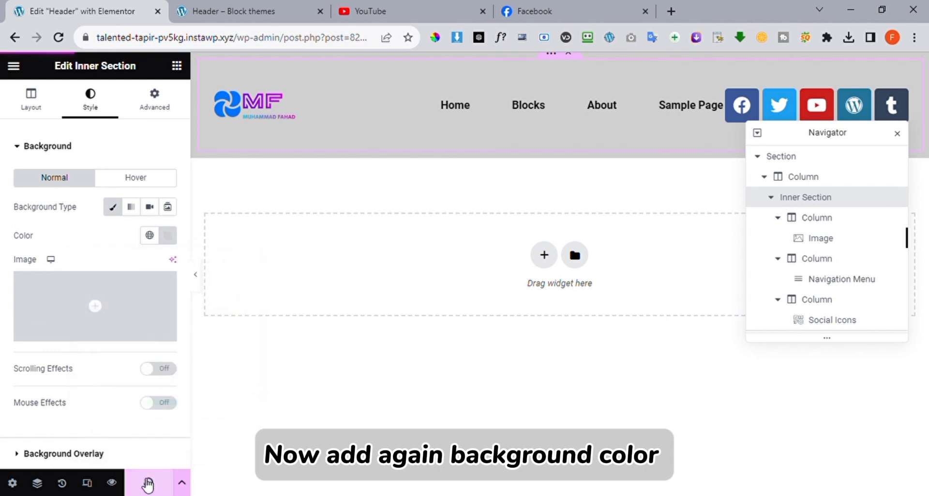
pyautogui.click(112, 483)
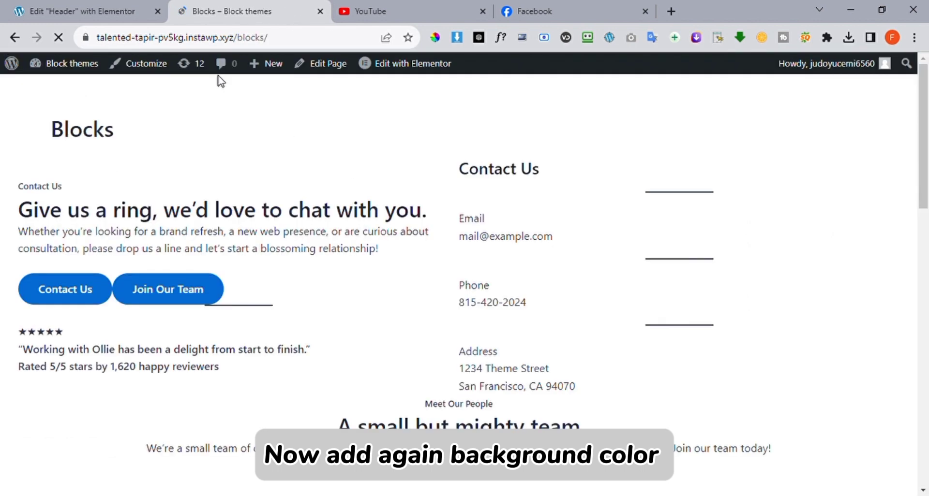
pyautogui.click(14, 37)
pyautogui.click(73, 10)
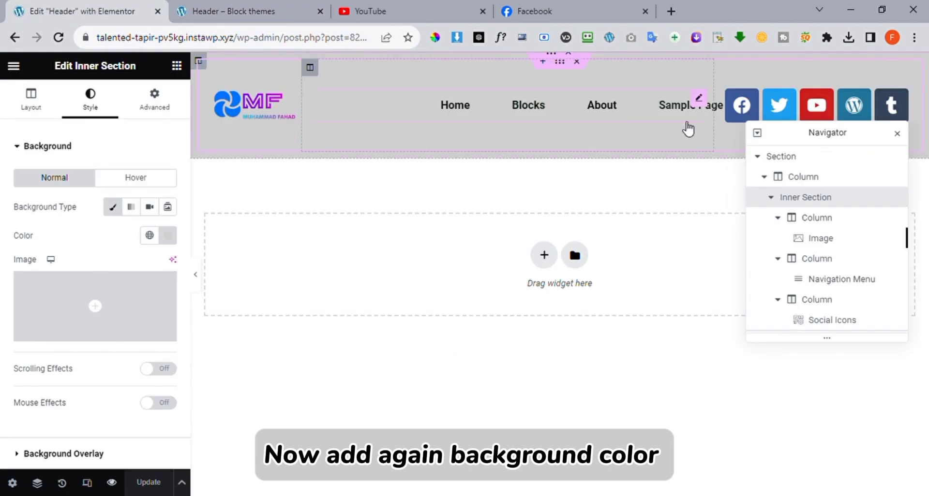
# Change the outer header section's background color to black (#000000)
pyautogui.click(805, 160)
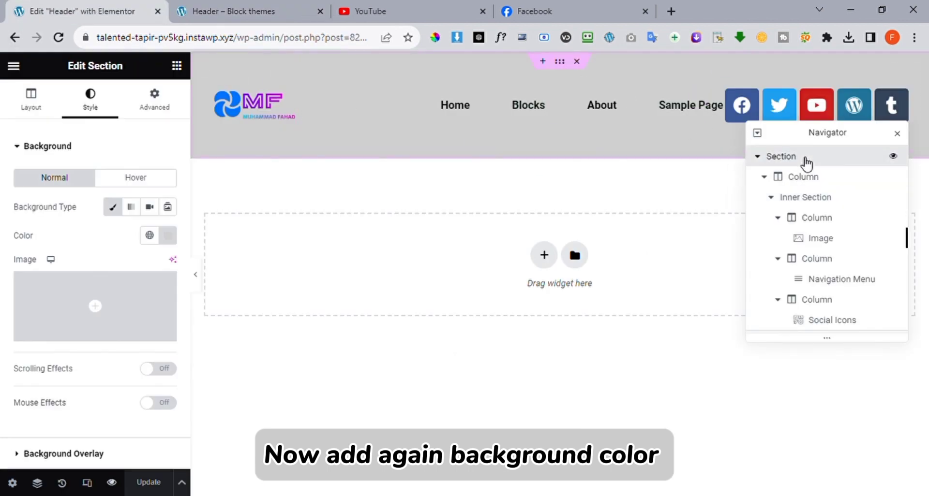
pyautogui.click(168, 235)
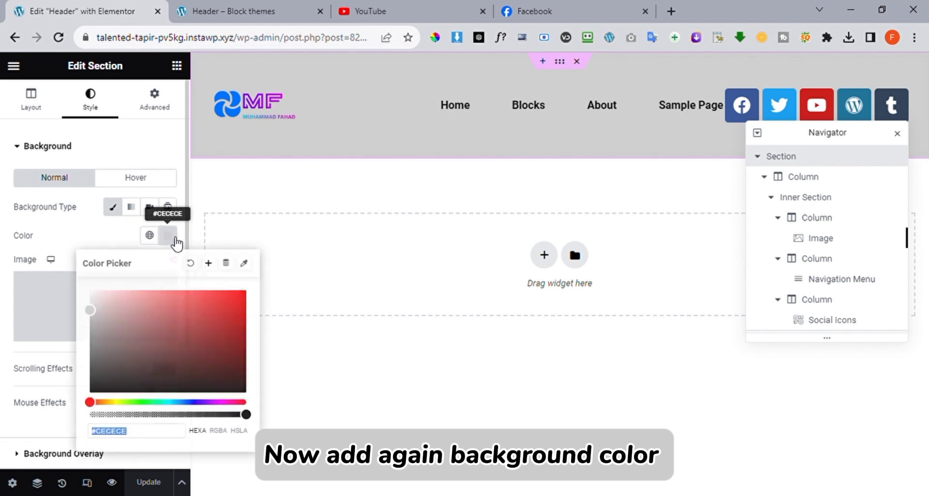
pyautogui.moveTo(1, 427); pyautogui.dragTo(1, 434)
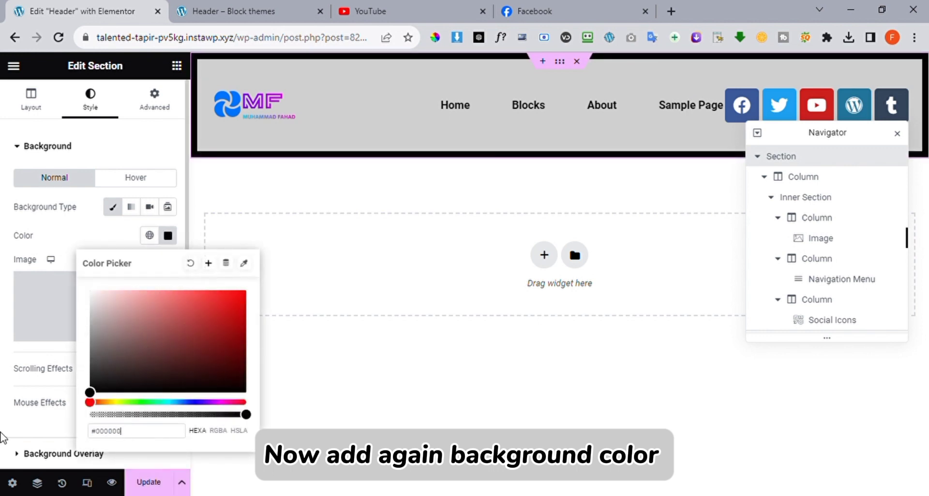
# Update the header with the black outer background and open its preview
pyautogui.click(148, 483)
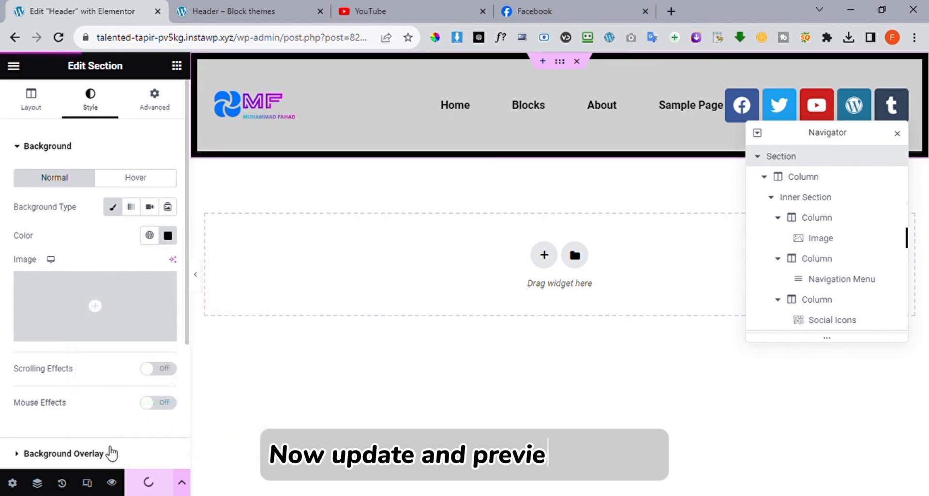
pyautogui.click(112, 482)
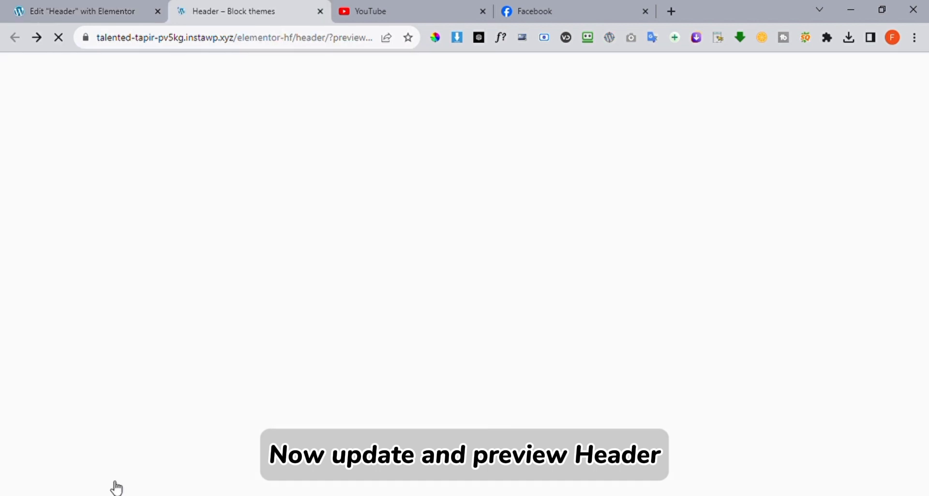